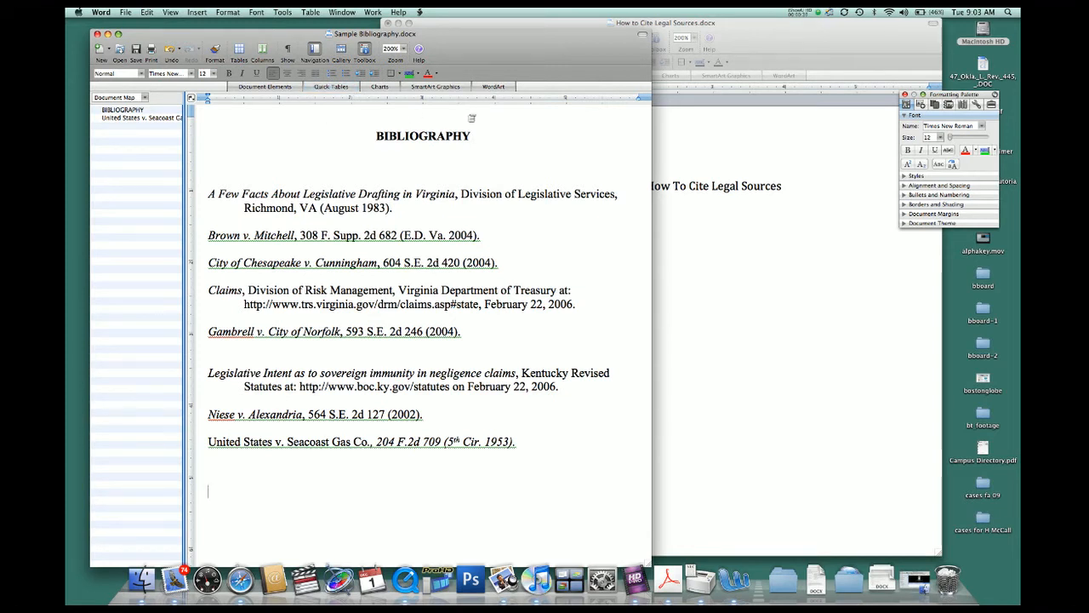
Italicize the case name "United States v. Seacoast Gas Co" in the last bibliography entry
left_click_drag(366, 441, 228, 439)
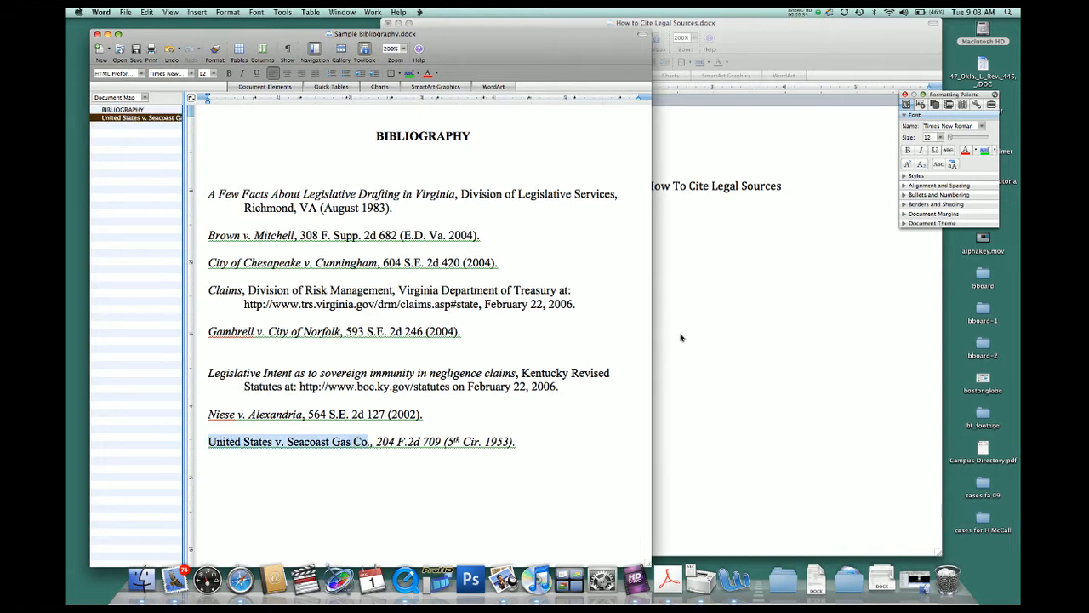
left_click(921, 150)
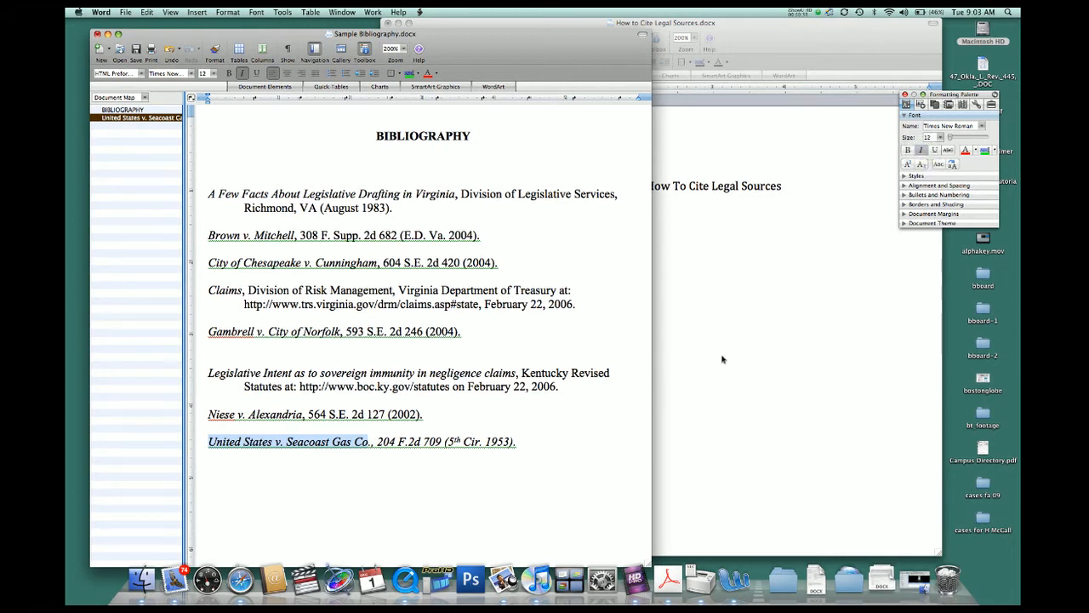
left_click(601, 485)
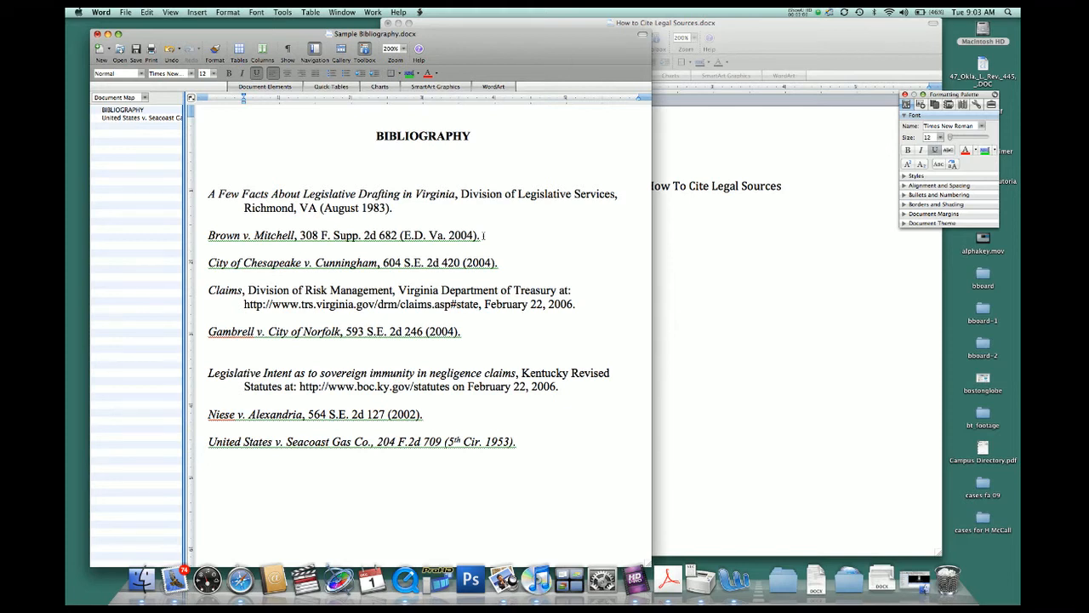
Copy the full Brown v. Mitchell citation from the bibliography and bring the How to Cite Legal Sources.docx window forward, moved over the bibliography
left_click_drag(484, 235, 228, 231)
key("super+c")
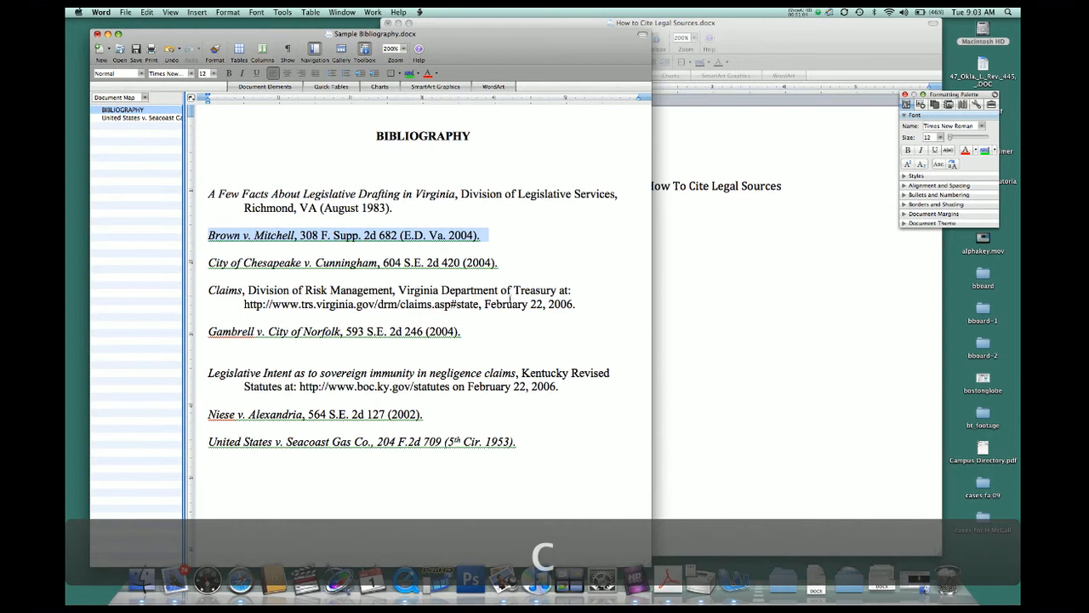
left_click(765, 312)
left_click(765, 312)
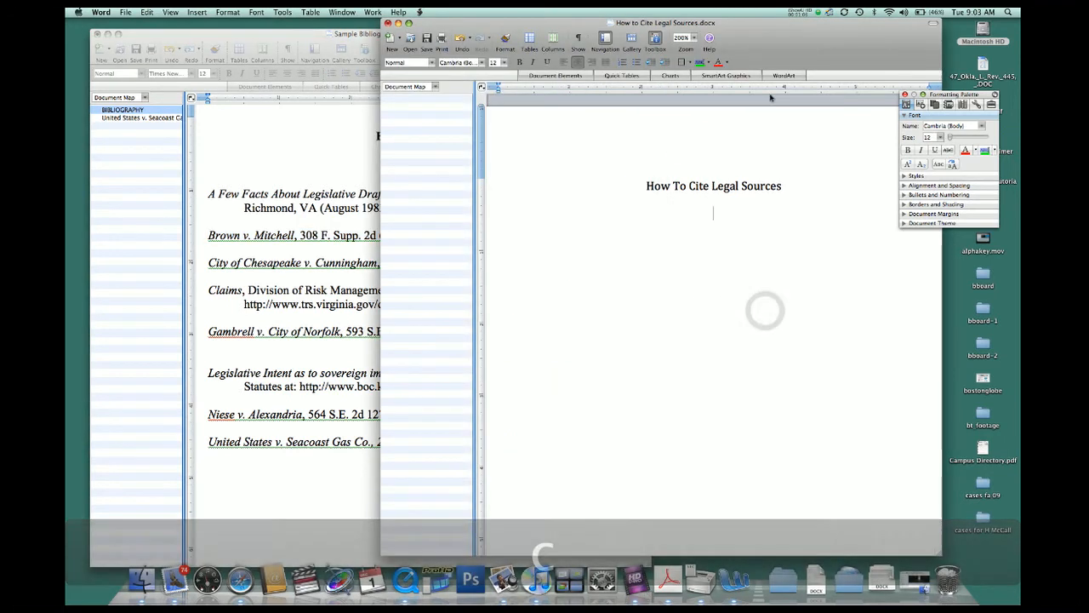
left_click_drag(777, 53, 616, 83)
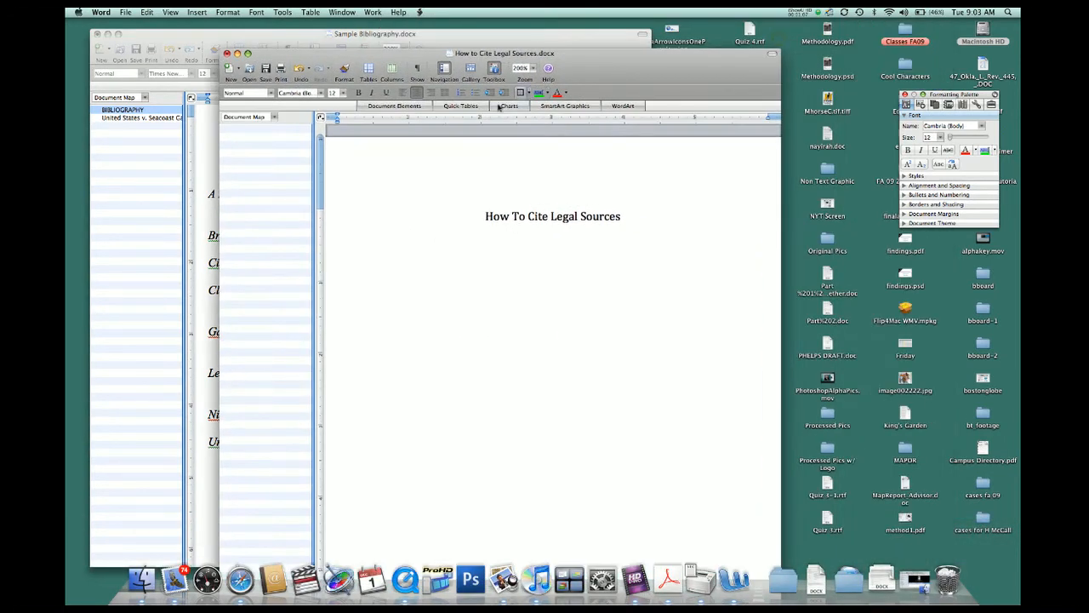
Left-align the line below the title and write "The first time I use a source, I use the long citation."
left_click(404, 97)
type("T")
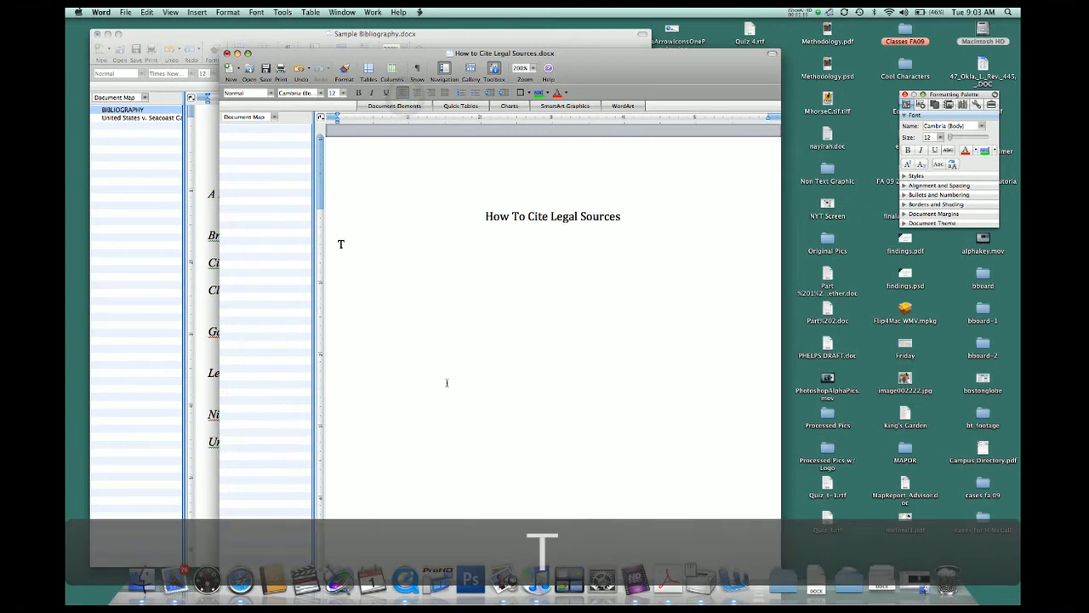
type("he first time ")
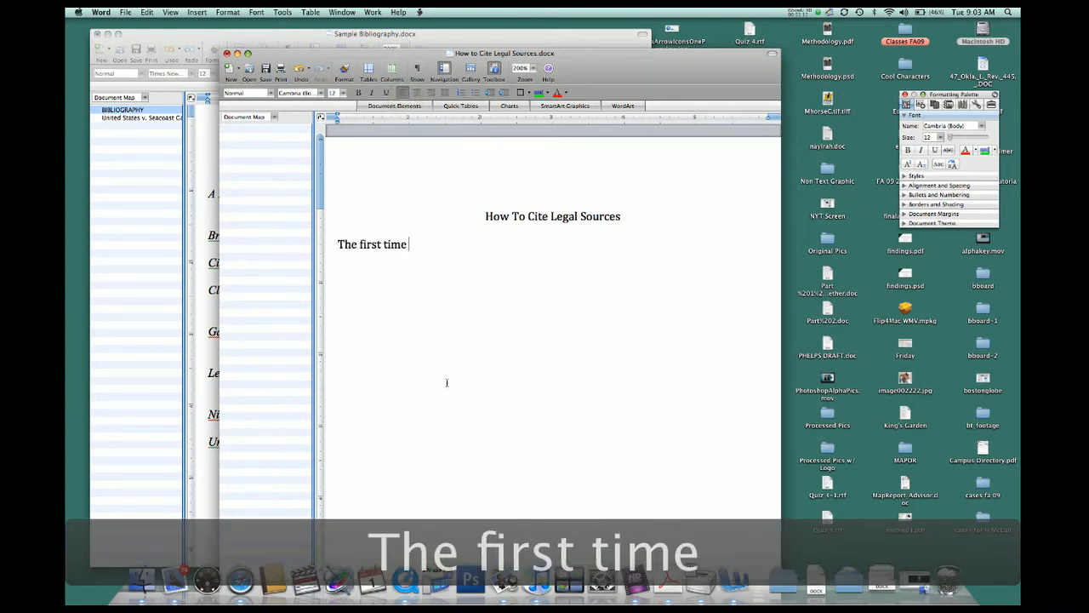
type("I su")
key("BackSpace")
key("BackSpace")
type("use ")
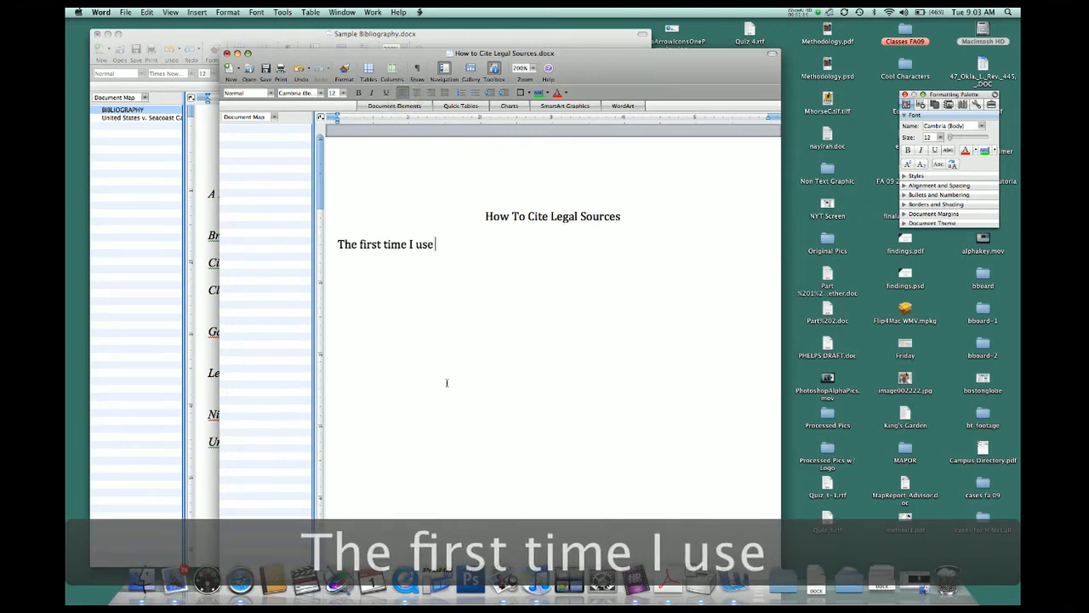
type("a source")
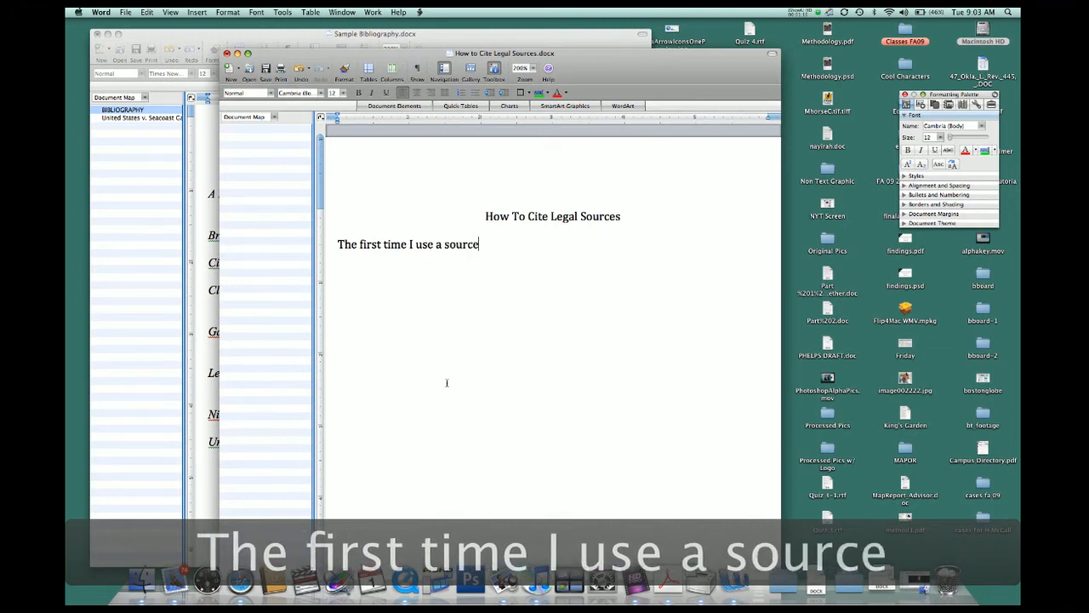
type(", I use the l")
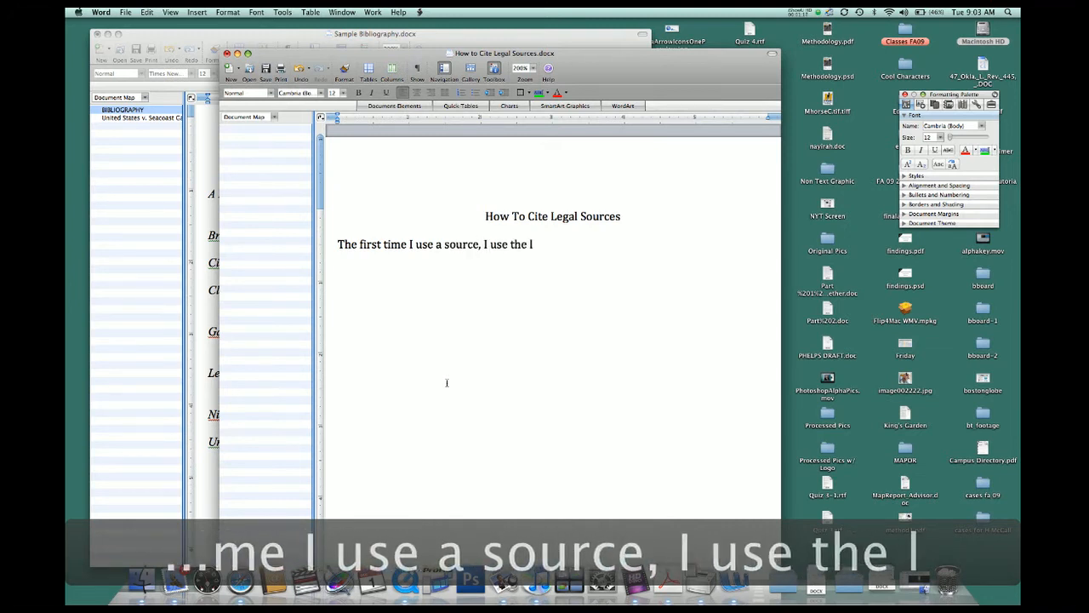
type("ong citation.")
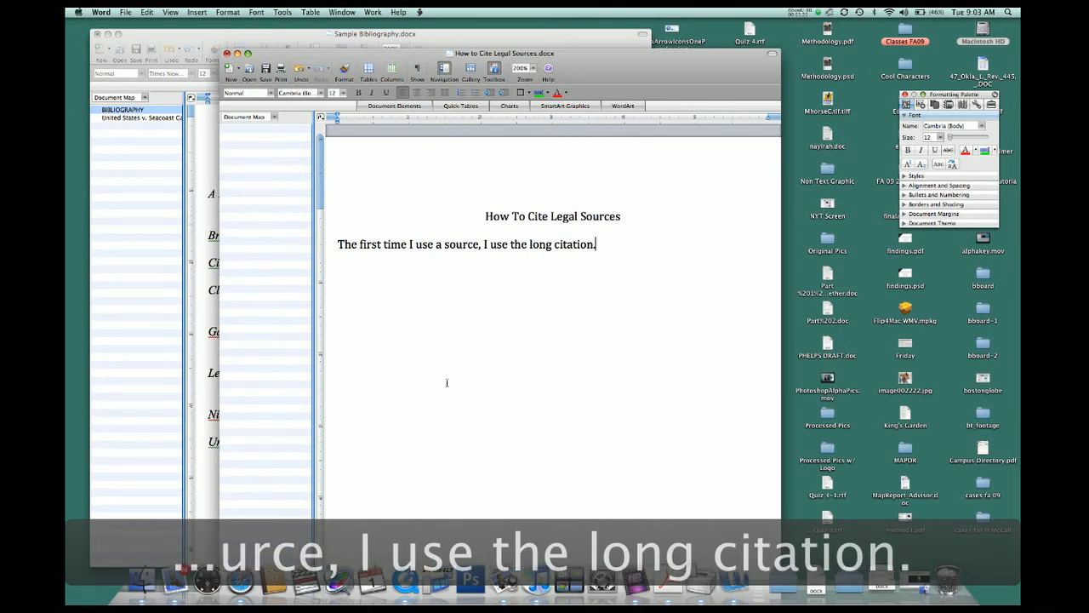
Insert an auto-numbered footnote after the long citation sentence and paste the copied Brown v. Mitchell citation as its text
left_click(206, 13)
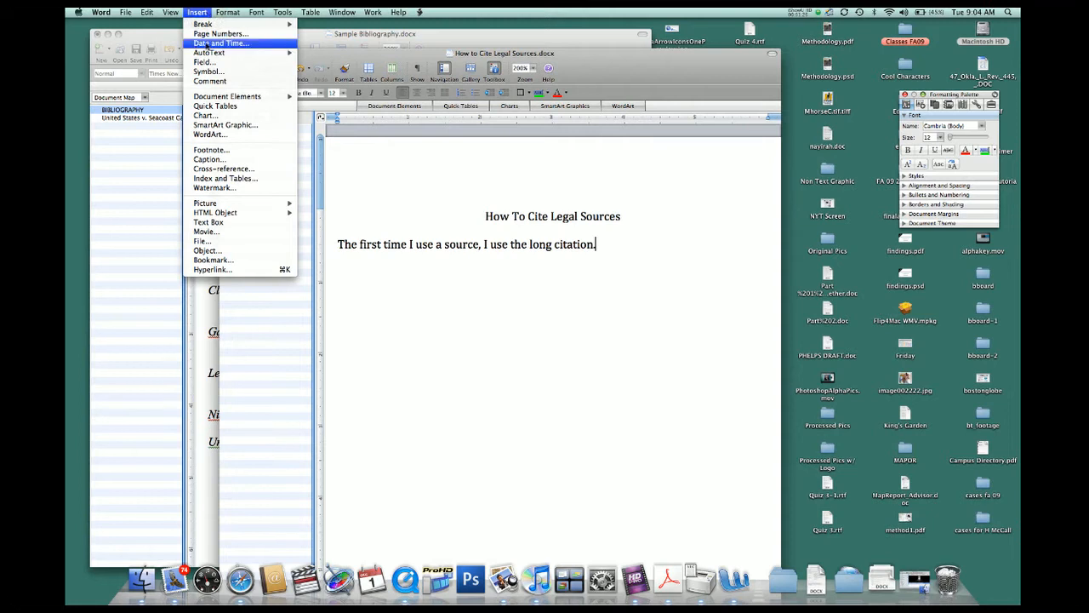
left_click(211, 151)
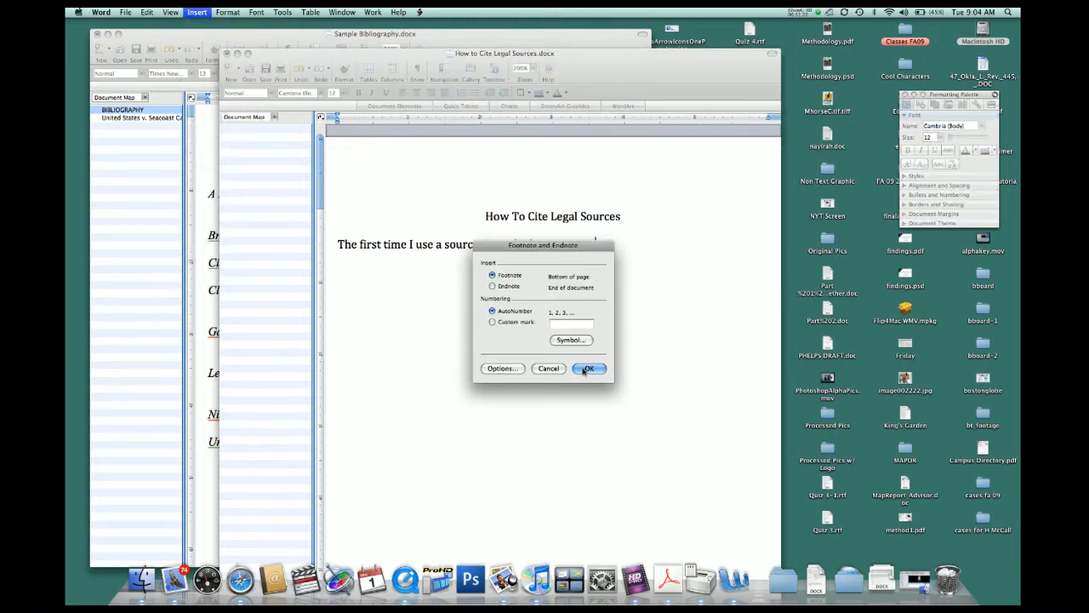
left_click(587, 368)
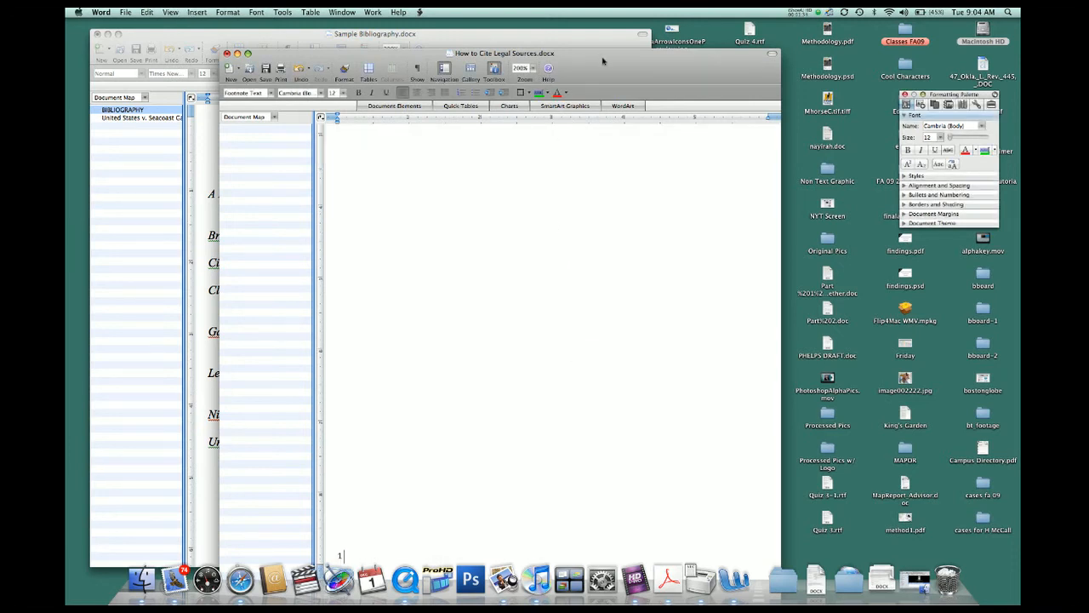
left_click_drag(603, 61, 641, 11)
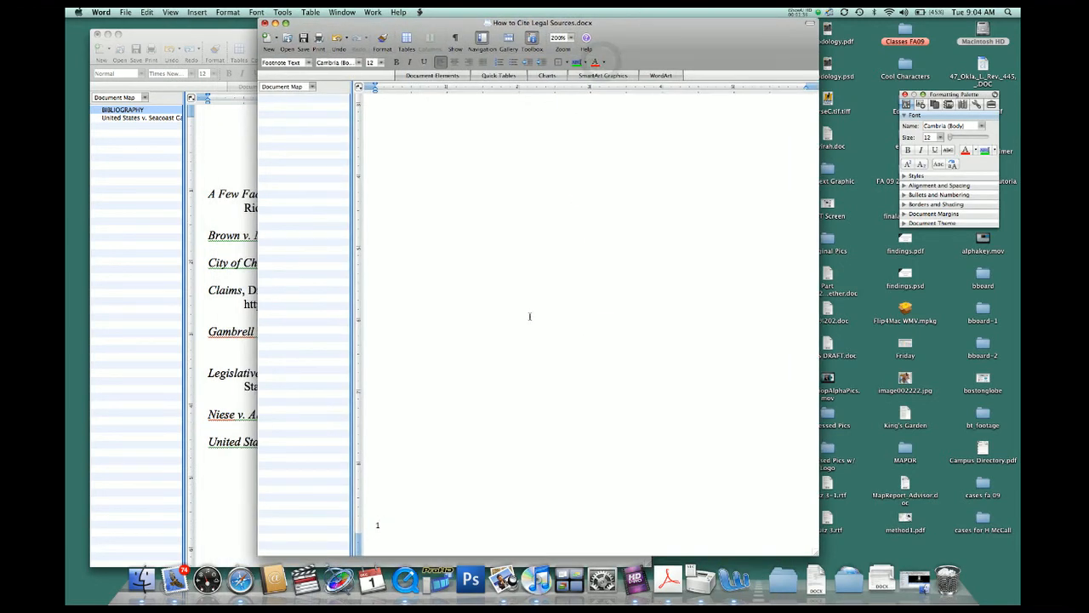
key("super+v")
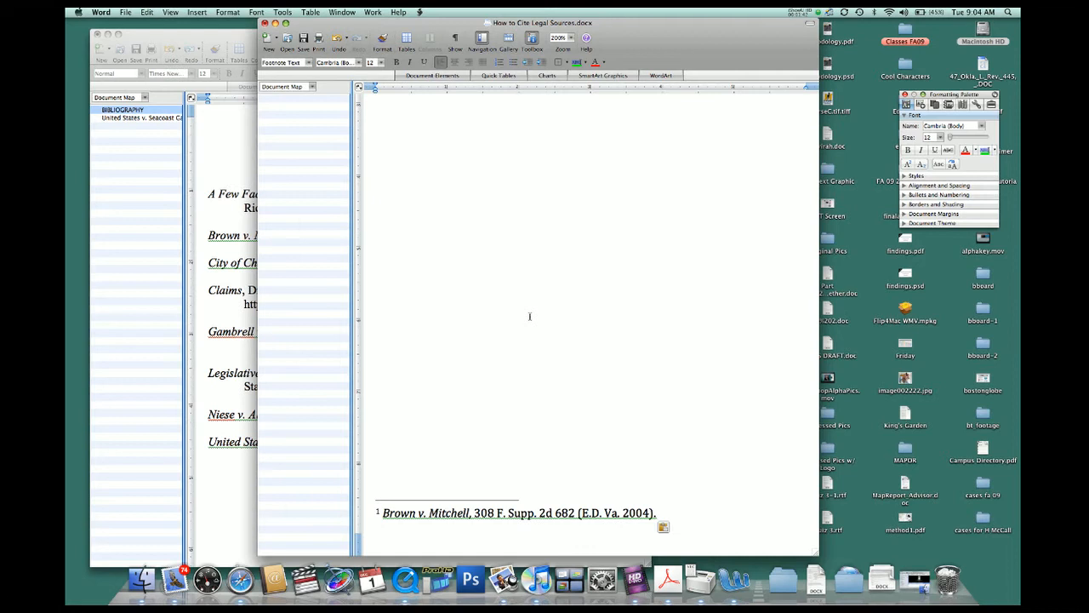
Add the sentence "Same source again." after the first footnote reference in the body text
left_click(610, 178)
left_click(654, 119)
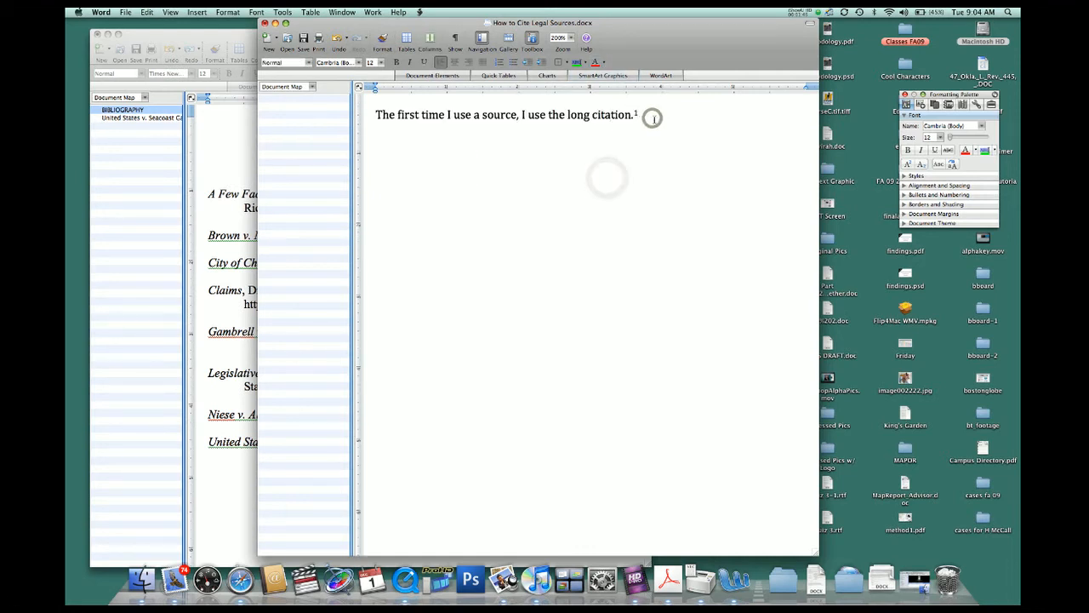
type("Same s")
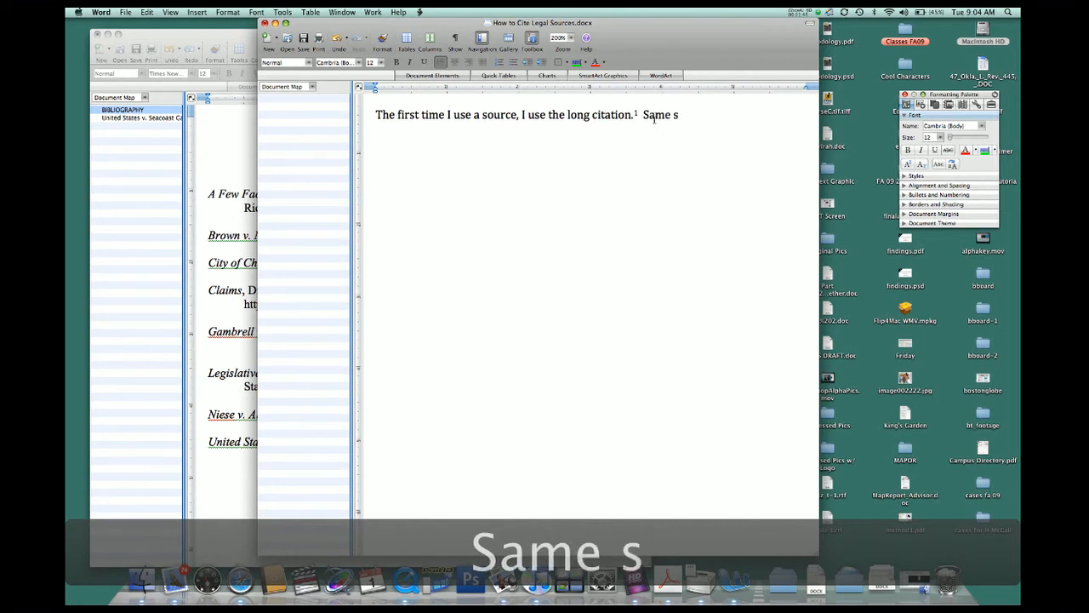
type("ource agai")
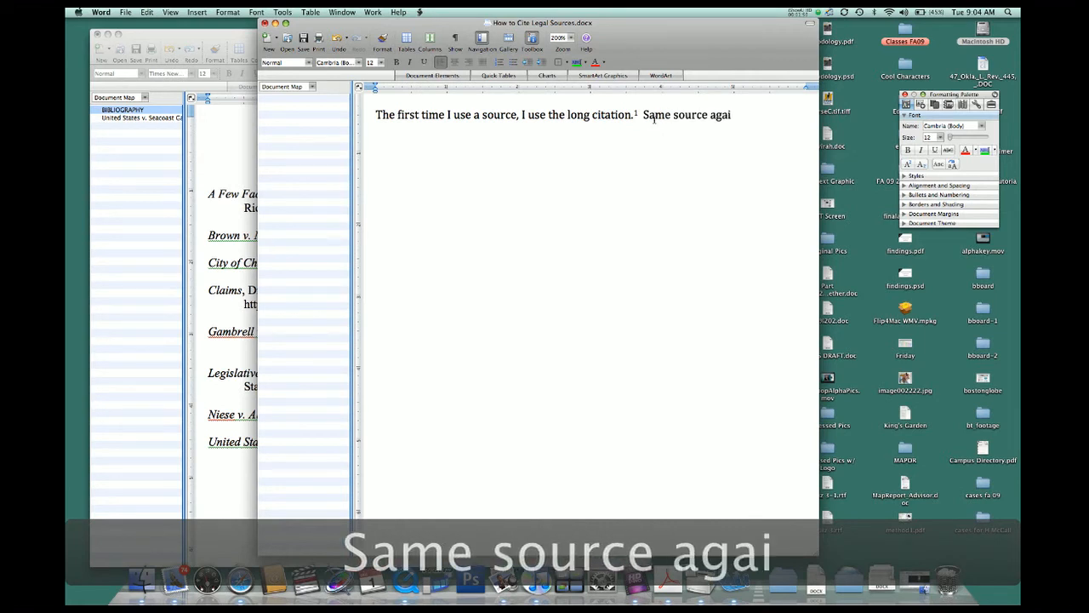
type("n.")
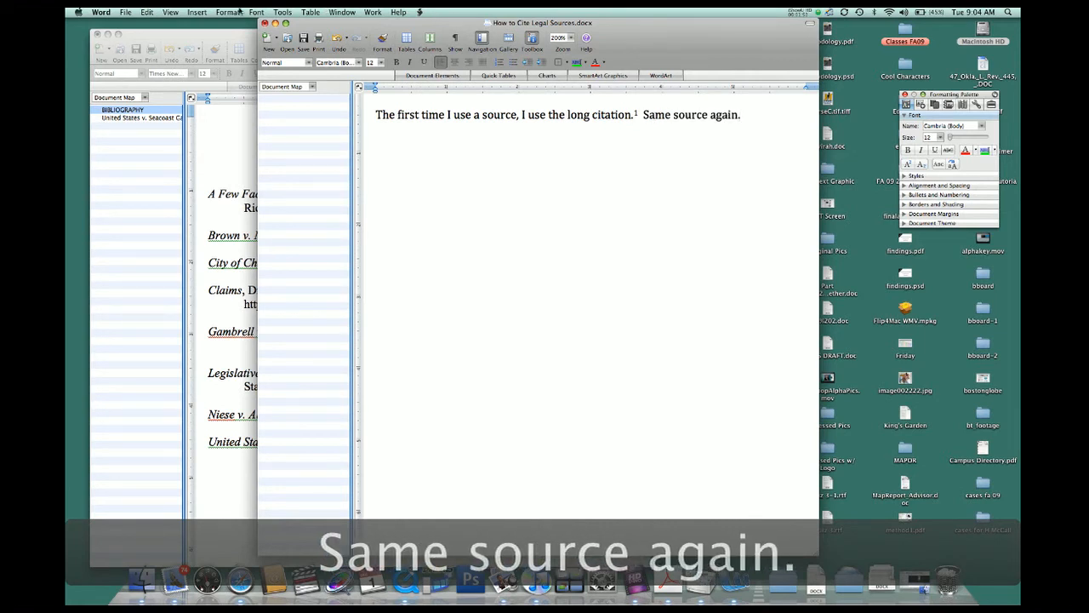
Insert a second auto-numbered footnote after "Same source again." with the text "Id."
left_click(196, 13)
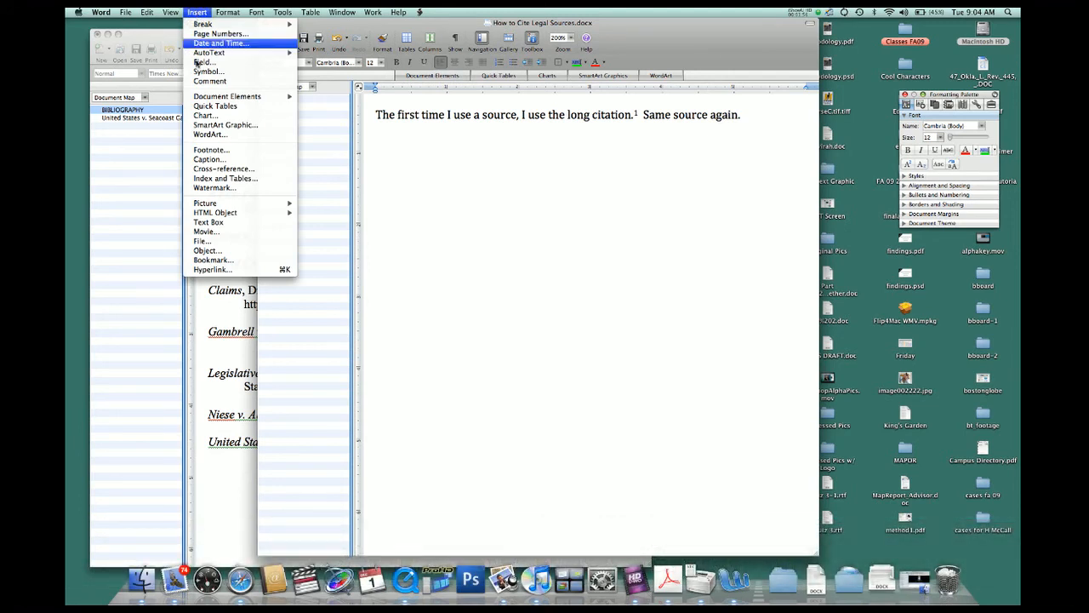
left_click(211, 151)
left_click(587, 368)
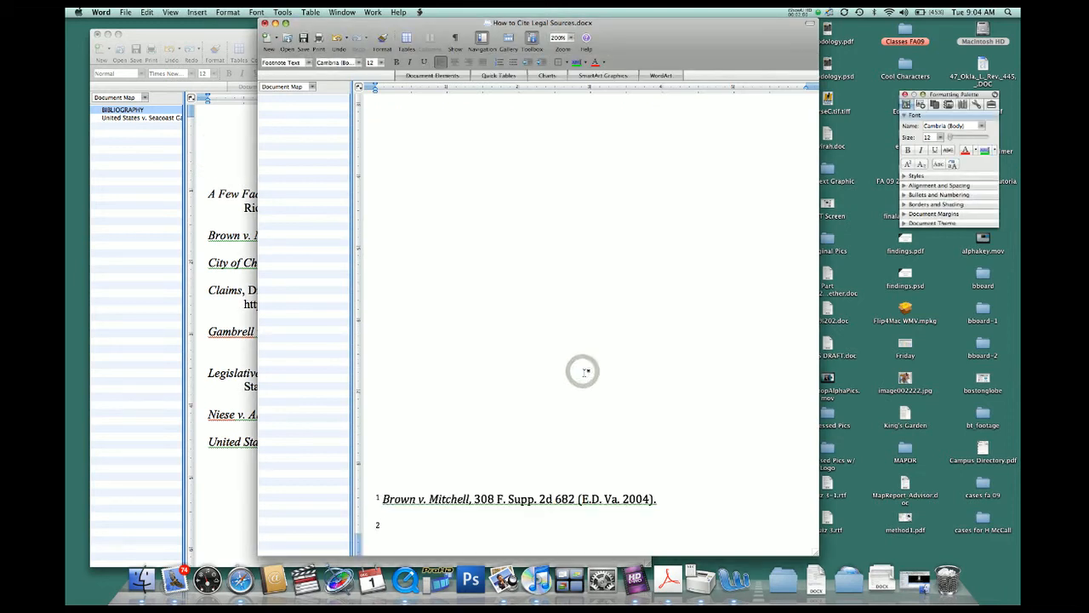
type("Id.")
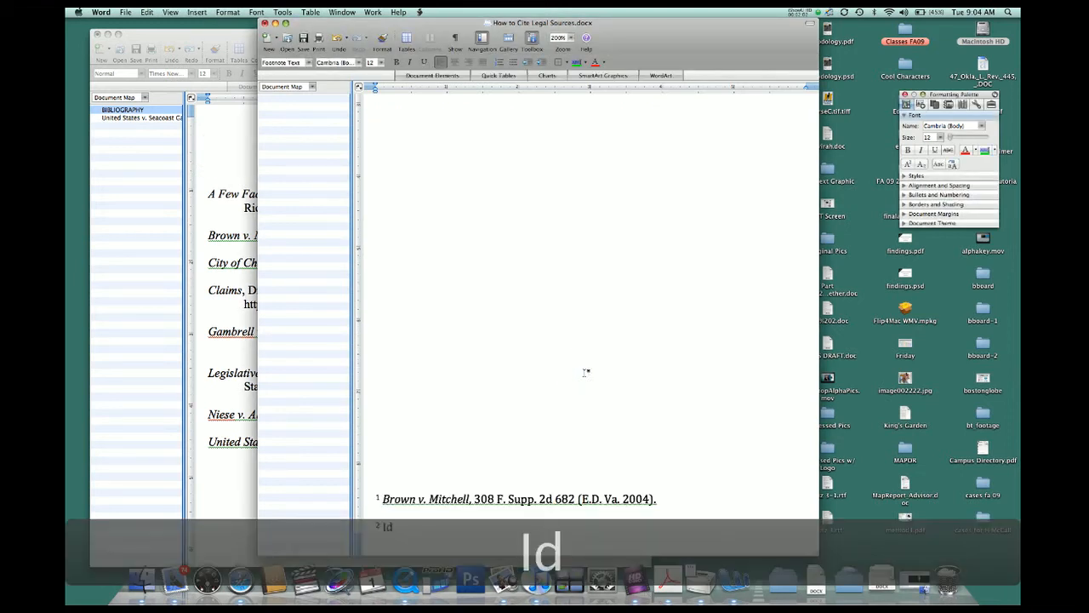
Italicize "Id." in the second footnote
double_click(389, 528)
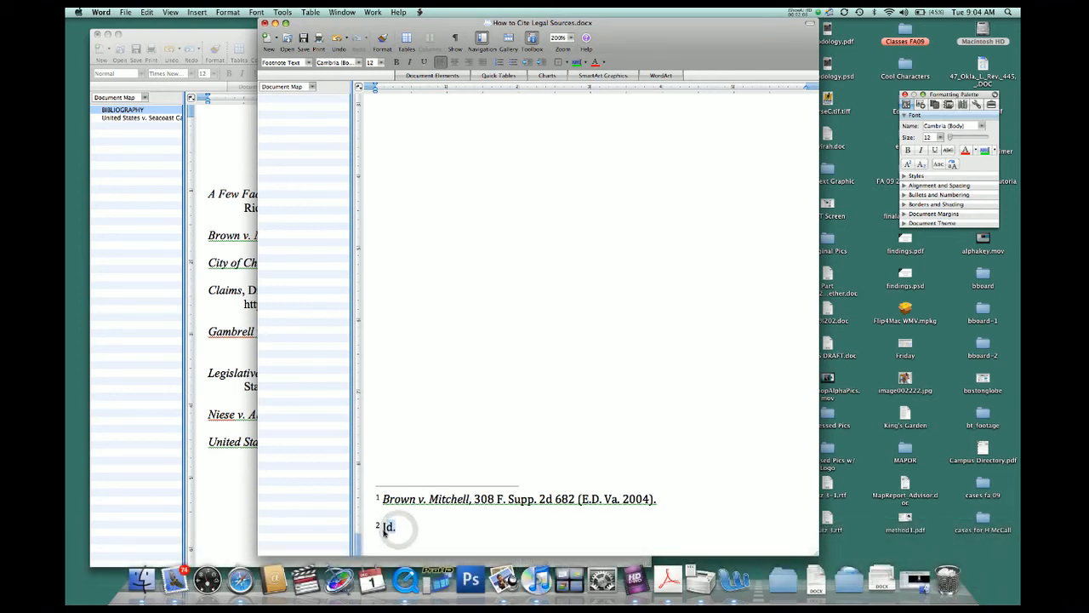
left_click(392, 532)
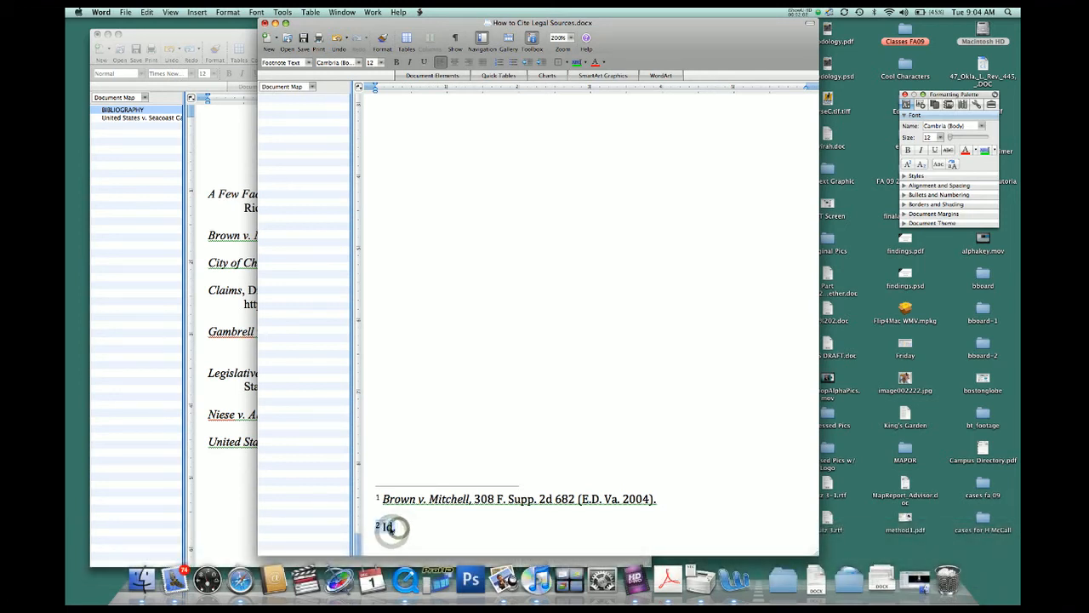
double_click(387, 527)
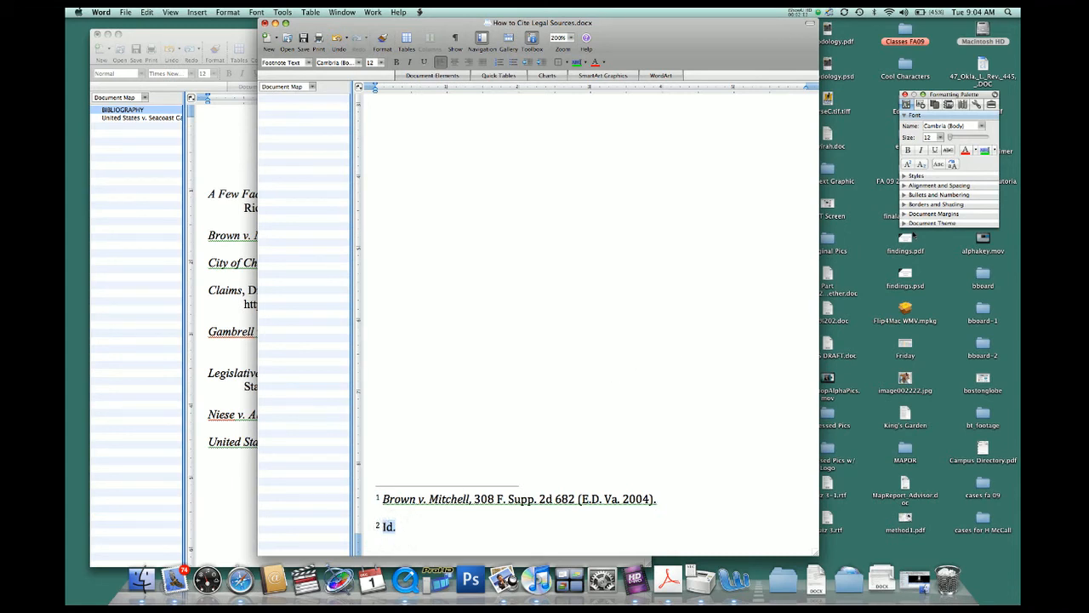
left_click(920, 150)
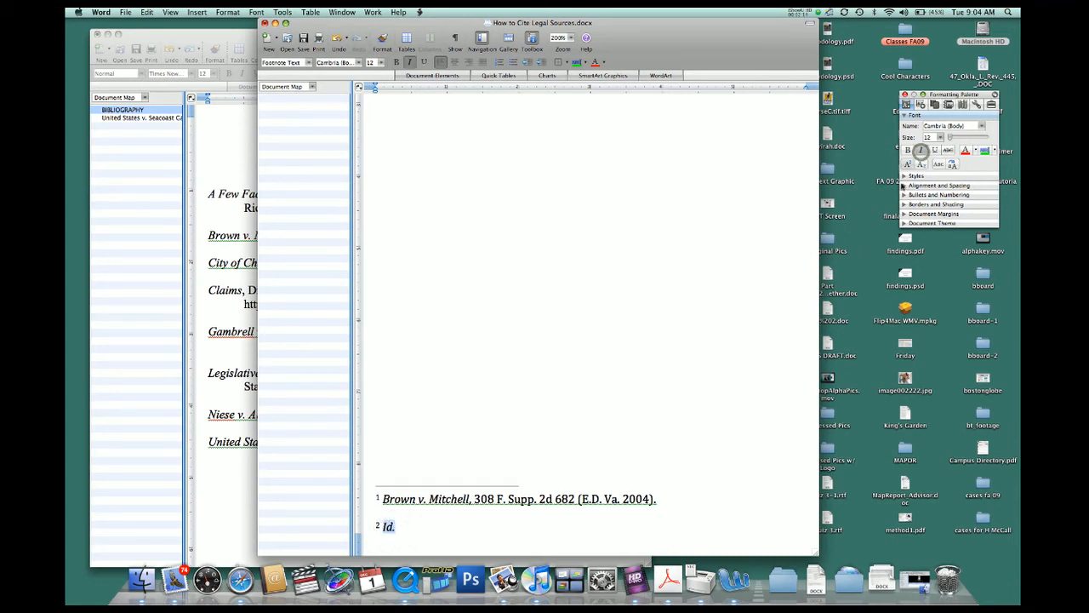
left_click(781, 437)
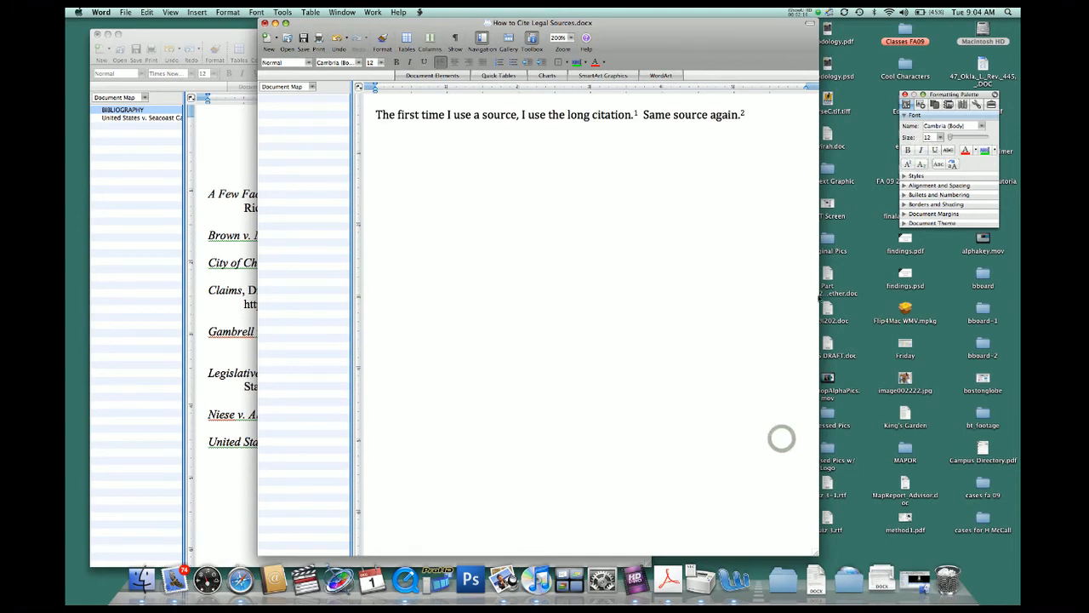
left_click(771, 448)
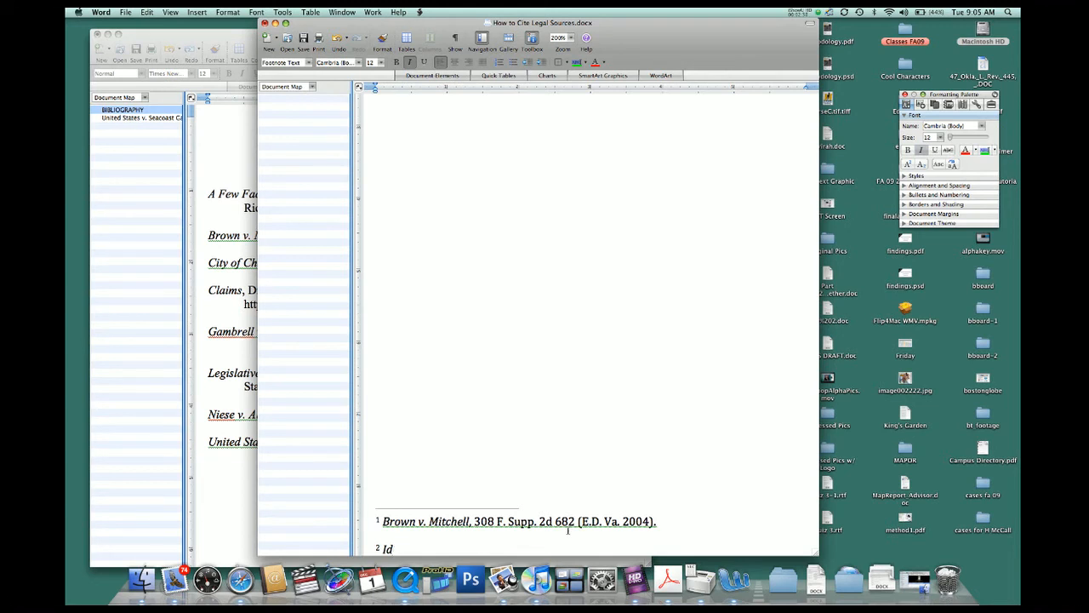
Extend the second footnote to read "Id at 683." and remove the italics from "at 683."
type("a")
key("BackSpace")
type("at")
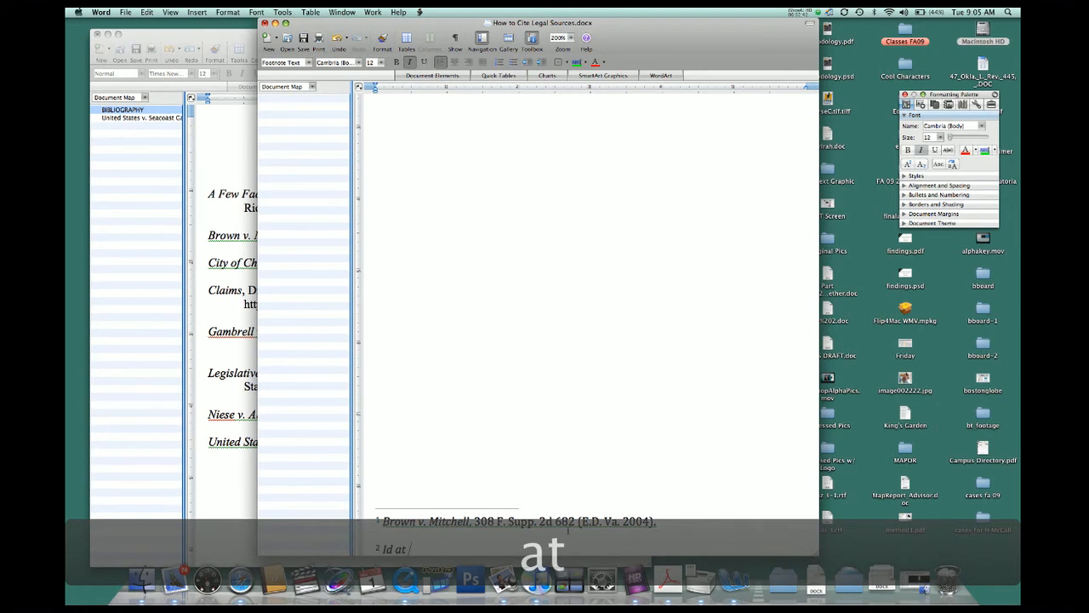
type(" 683")
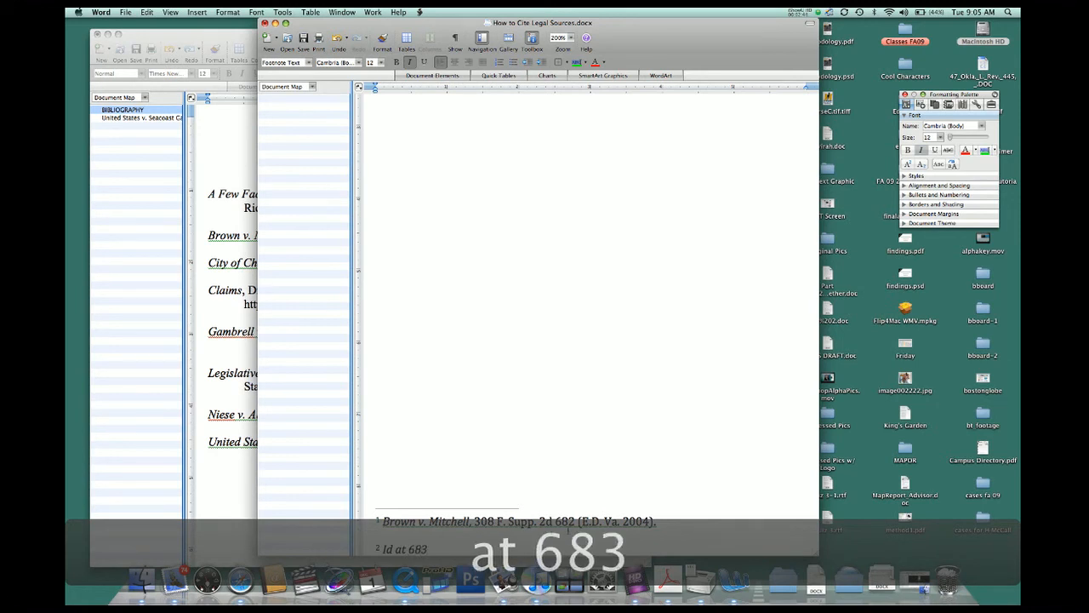
type(".")
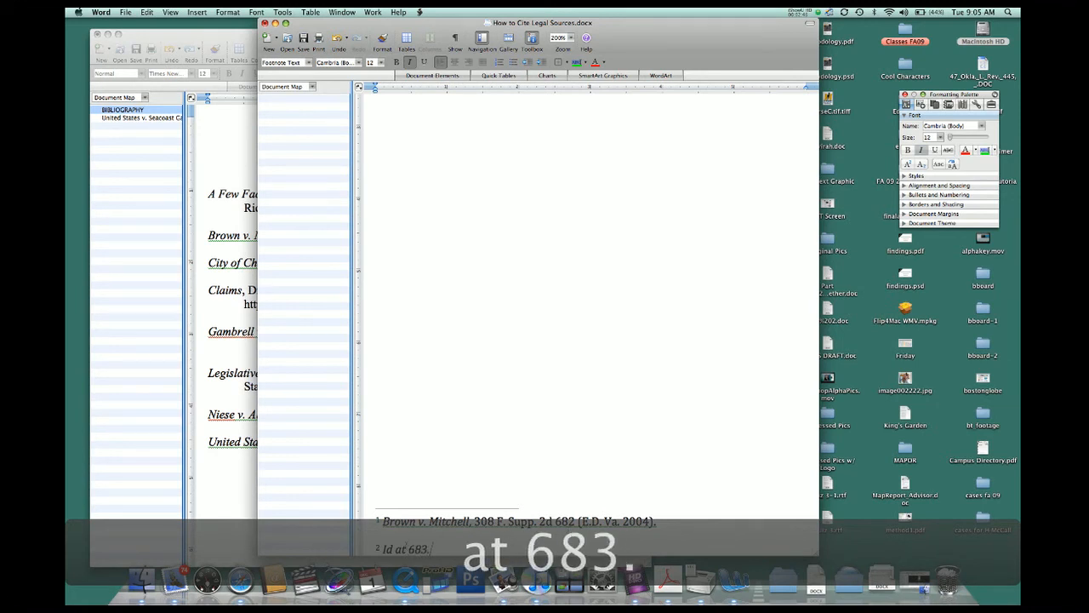
left_click_drag(429, 549, 397, 549)
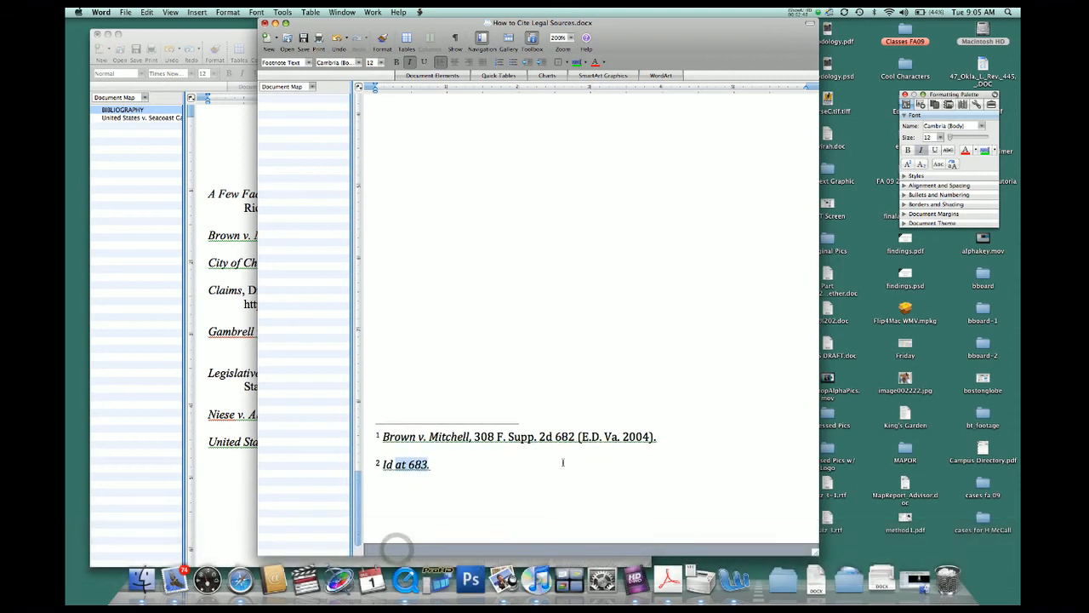
left_click(921, 150)
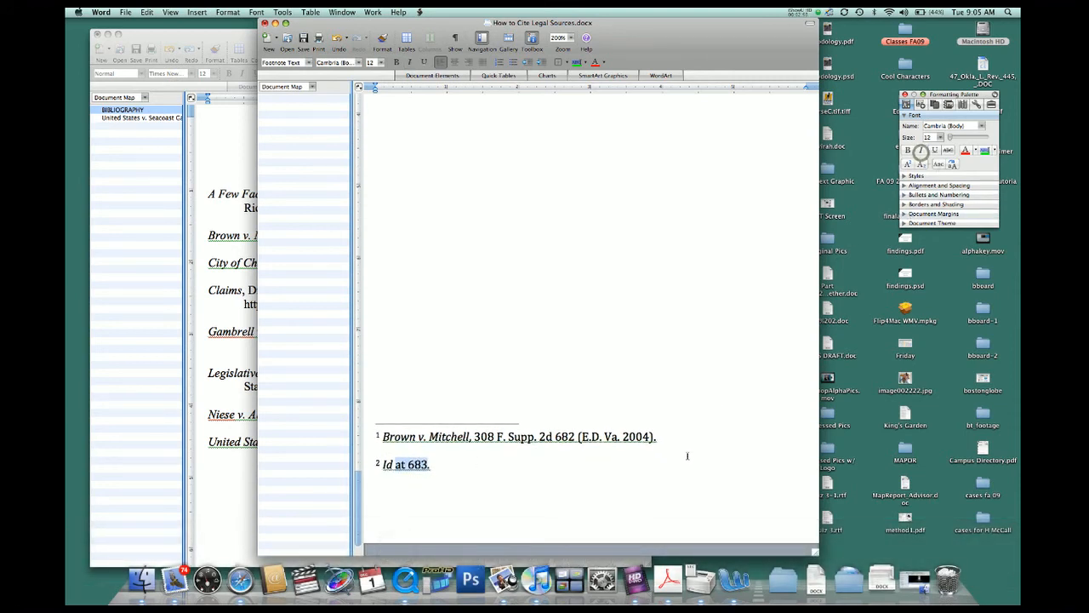
Set the font size of both footnotes to 10
left_click(656, 508)
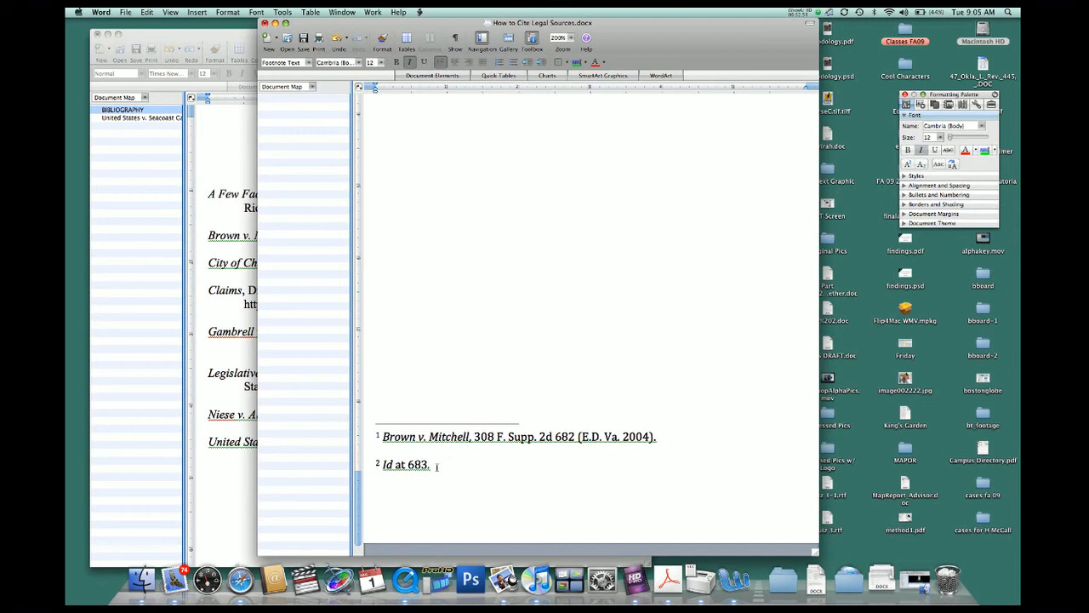
left_click_drag(431, 465, 380, 437)
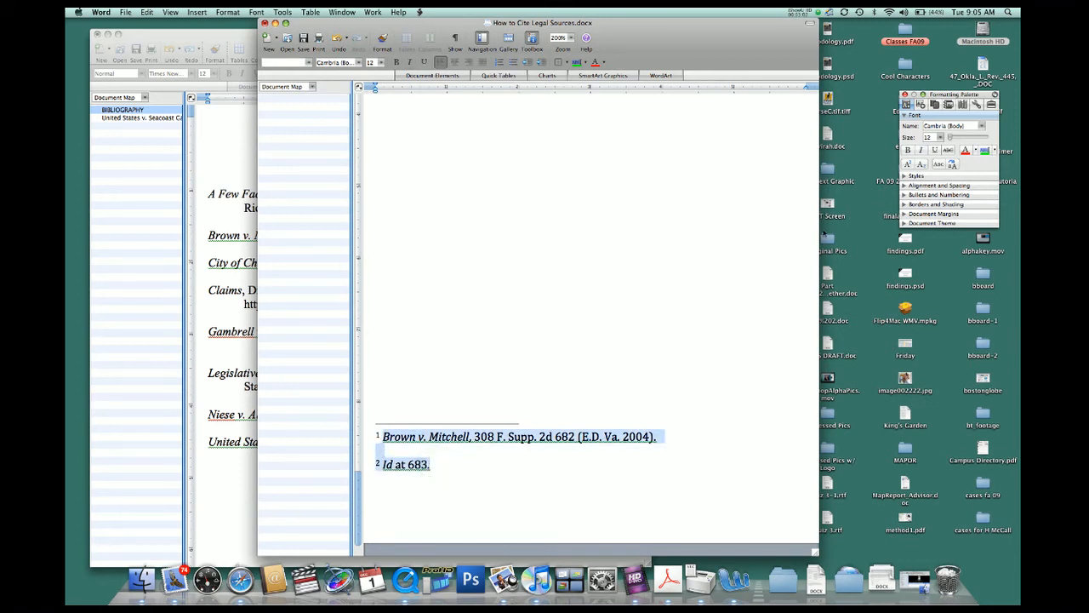
left_click(939, 137)
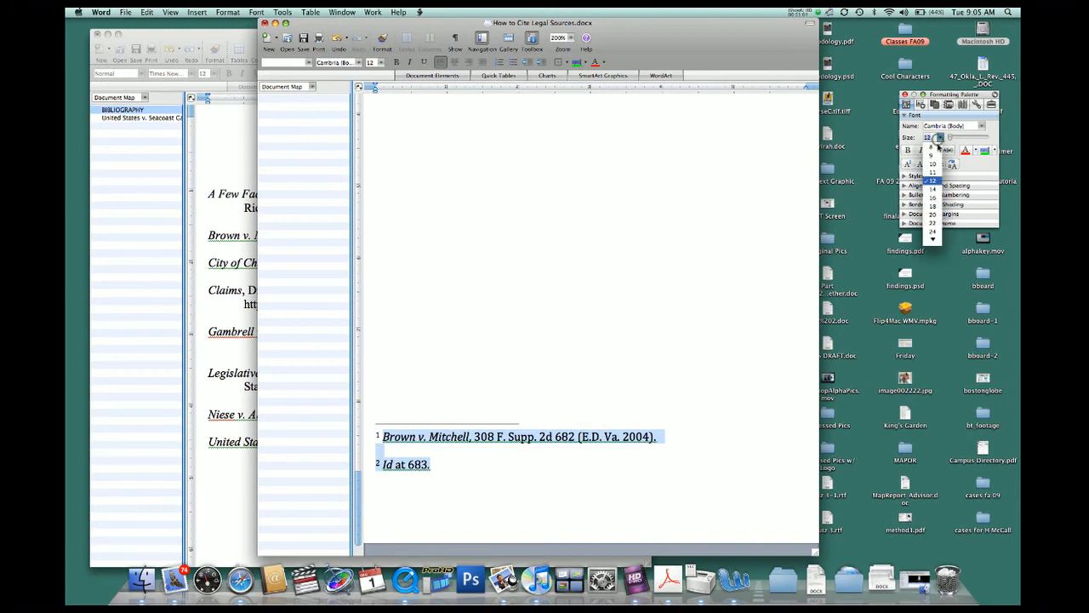
left_click(933, 163)
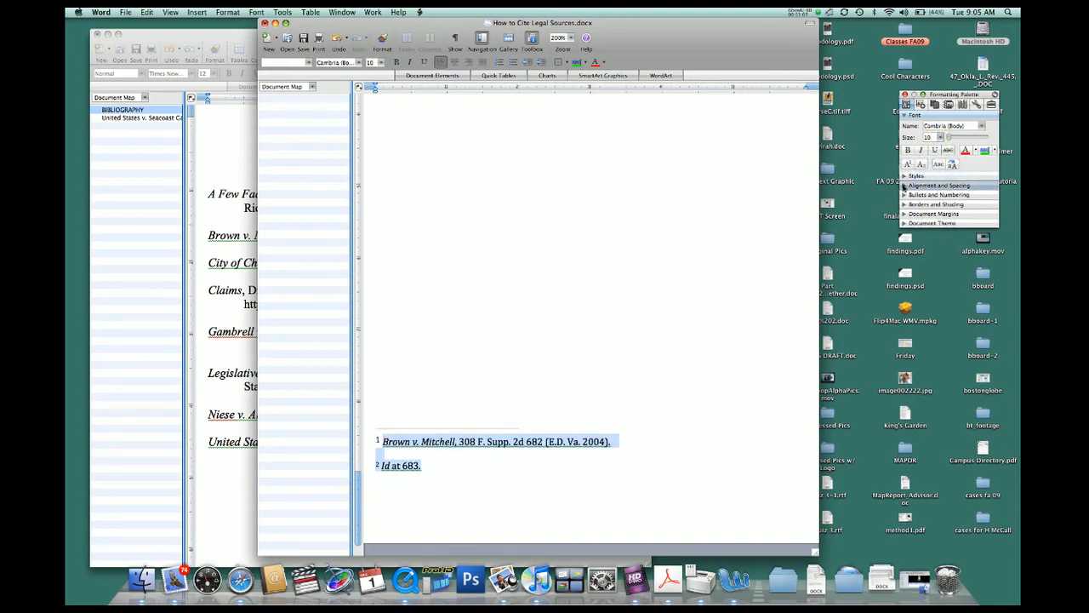
Show the alignment and spacing settings and delete the blank line between the two footnotes
left_click(904, 186)
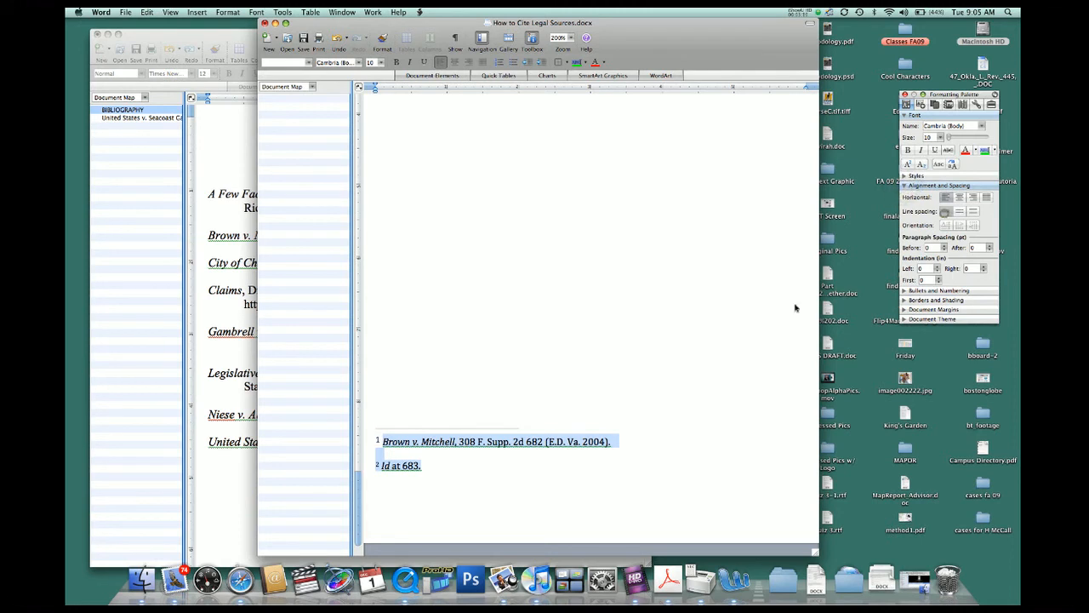
left_click(566, 510)
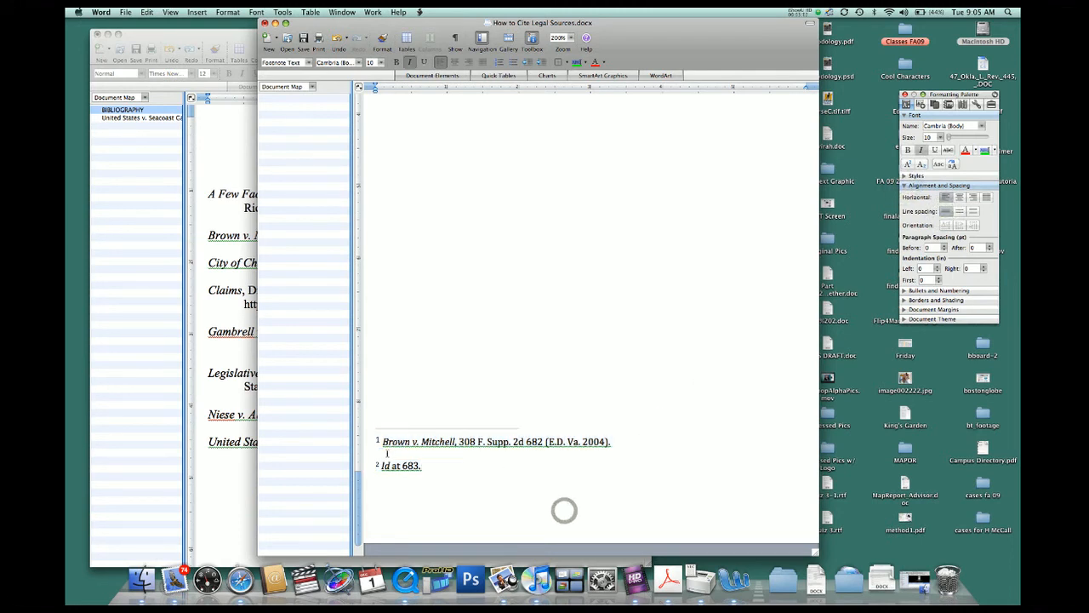
key("BackSpace")
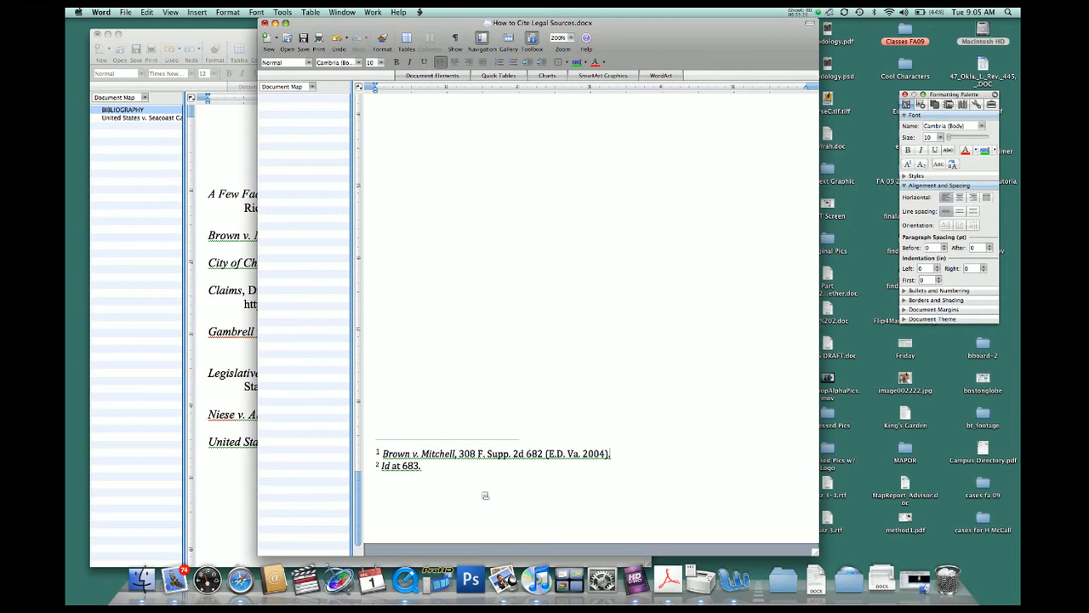
Move "Same source again." with its footnote reference to the start of the body text, ahead of the long-citation sentence
scroll(553, 377, "up", 5)
left_click(553, 377)
left_click(751, 120)
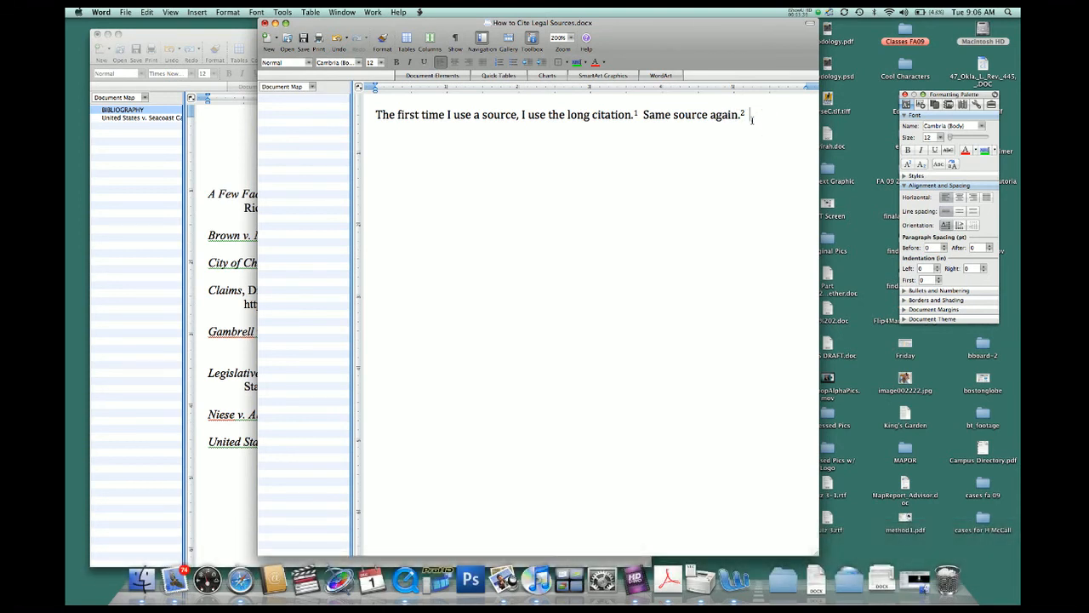
left_click_drag(757, 115, 660, 115)
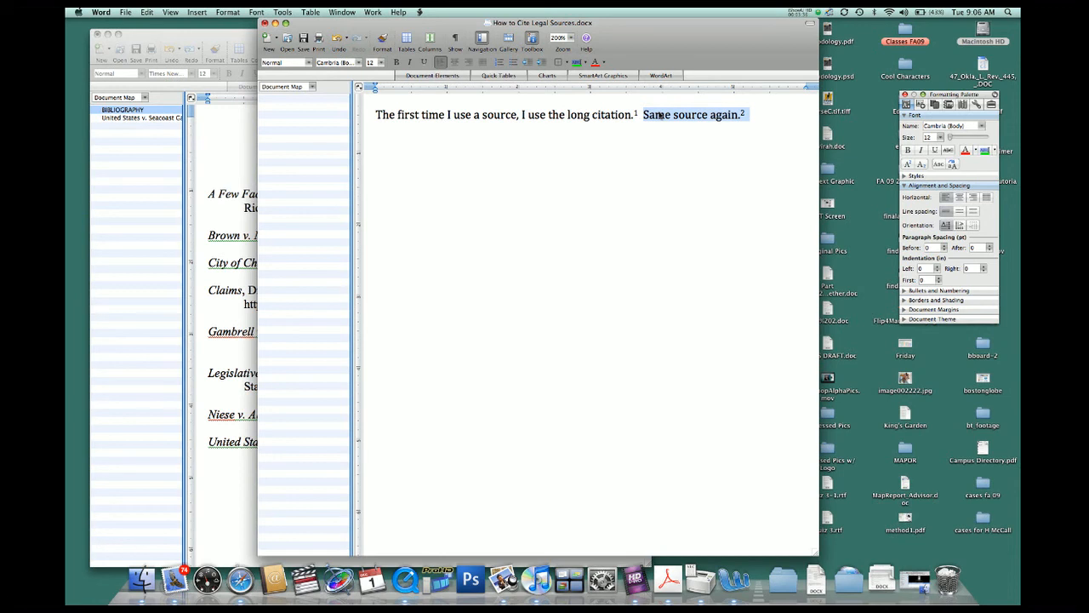
key("super+c")
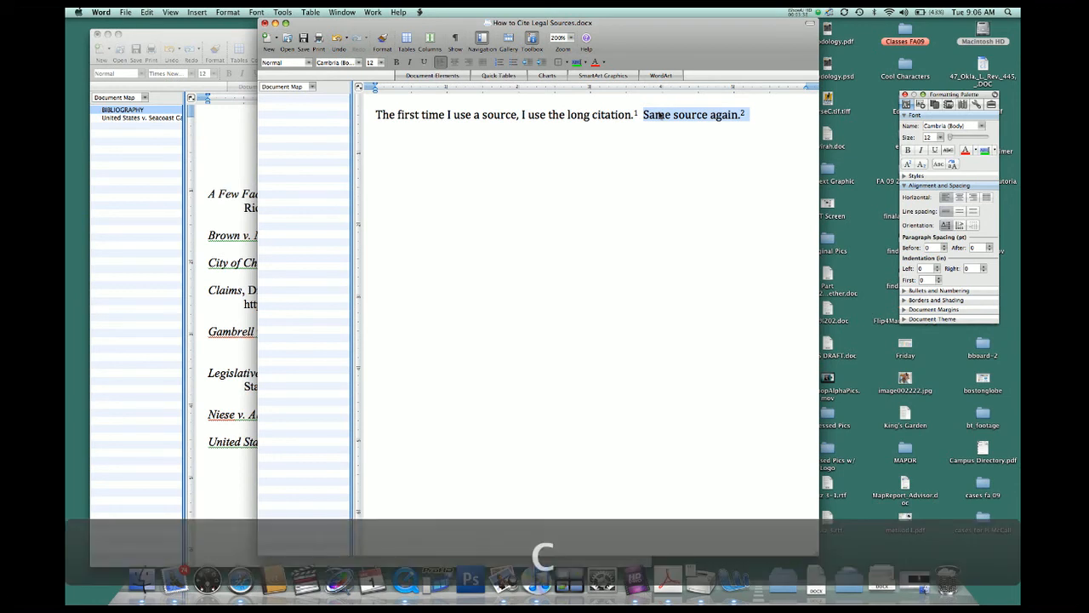
left_click(381, 120)
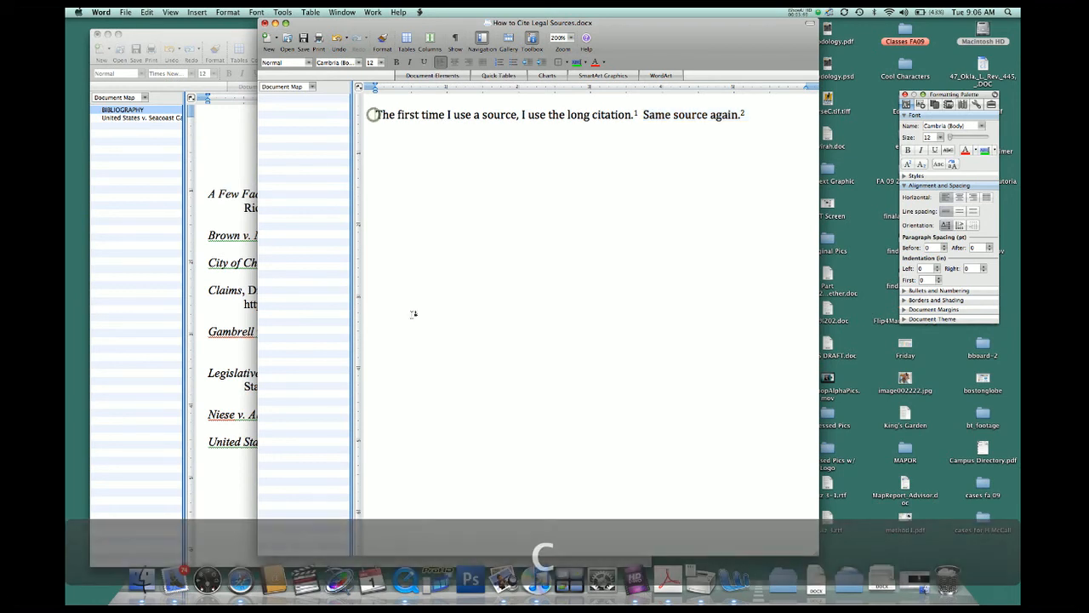
key("super+v")
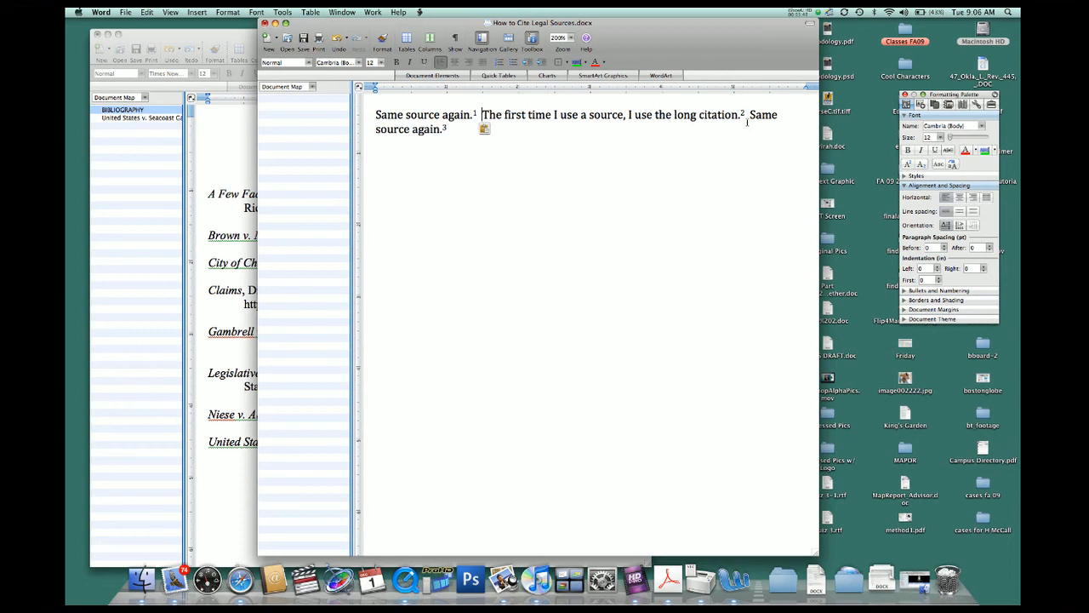
left_click_drag(747, 119, 766, 128)
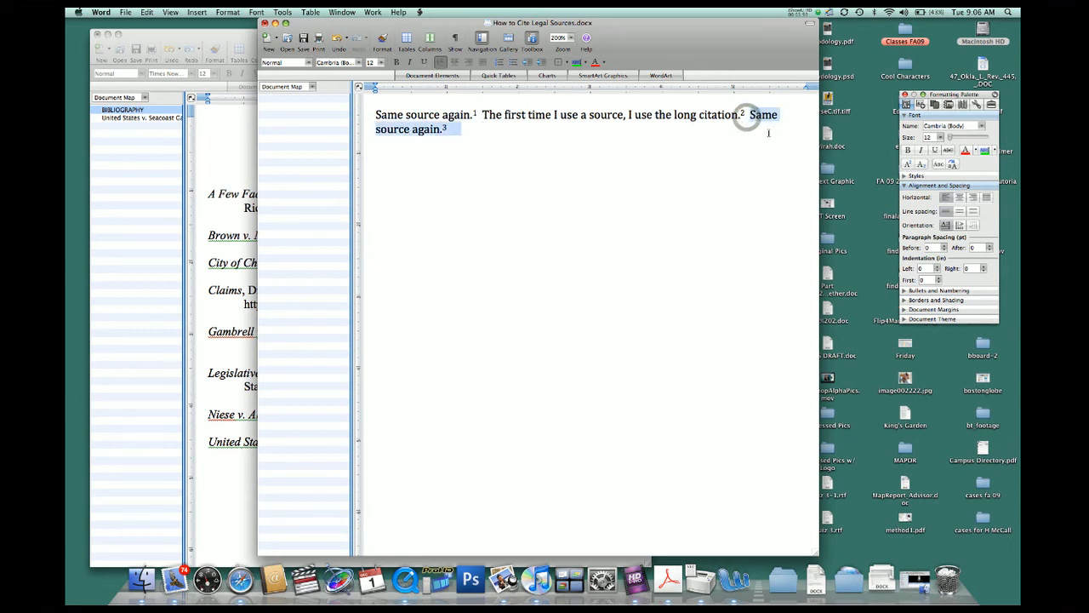
key("BackSpace")
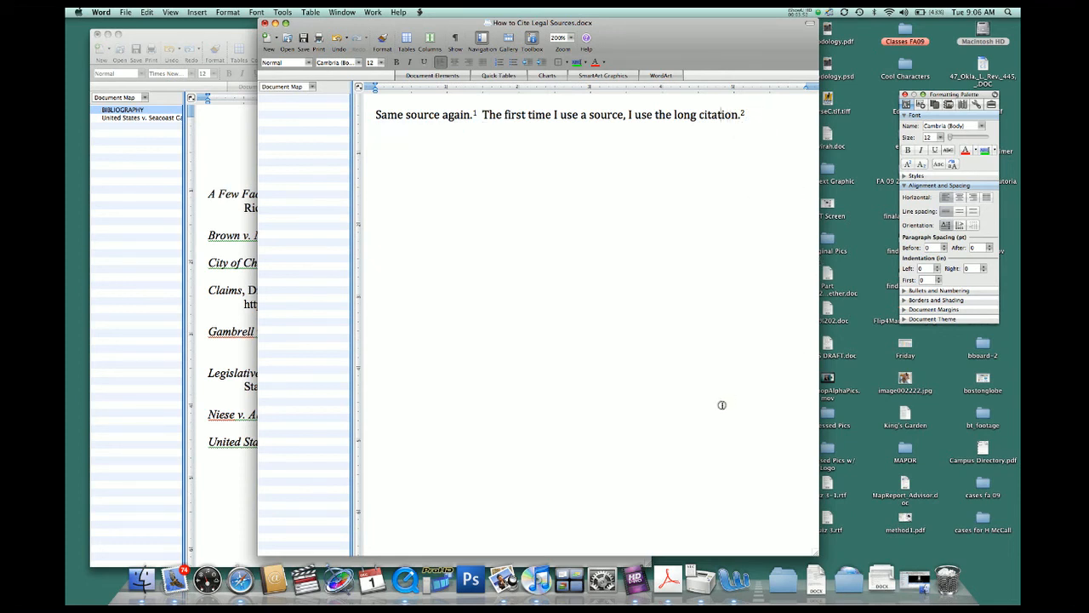
Replace the text of the first footnote with a copy of the full Brown v. Mitchell citation from the second footnote
key("Down")
key("Down")
key("Down")
key("Down")
key("Down")
key("Down")
key("Down")
key("Down")
key("Down")
key("Down")
key("Down")
key("Down")
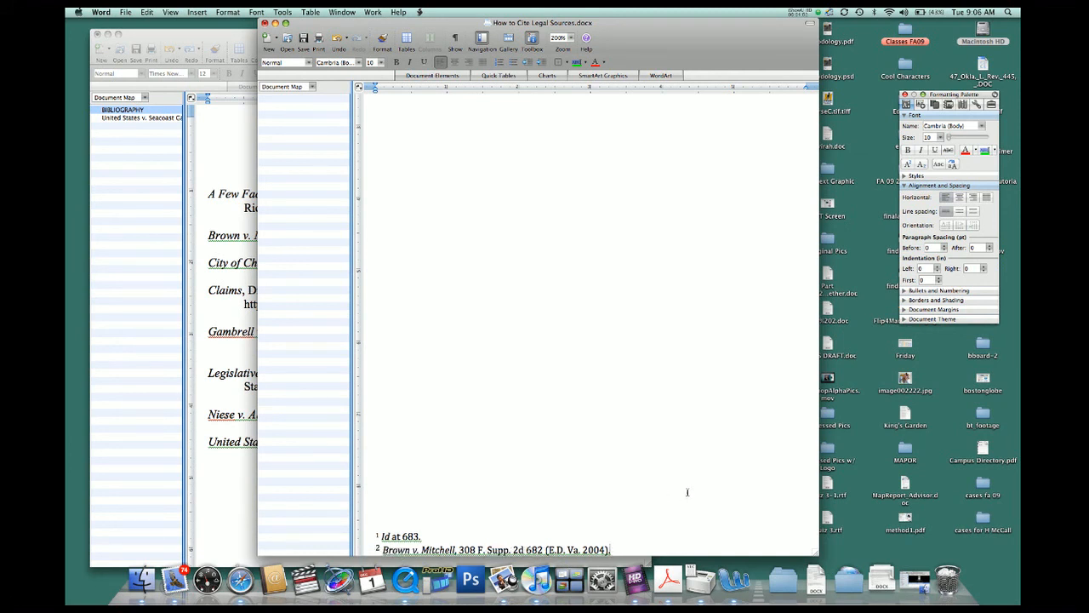
left_click_drag(613, 550, 382, 487)
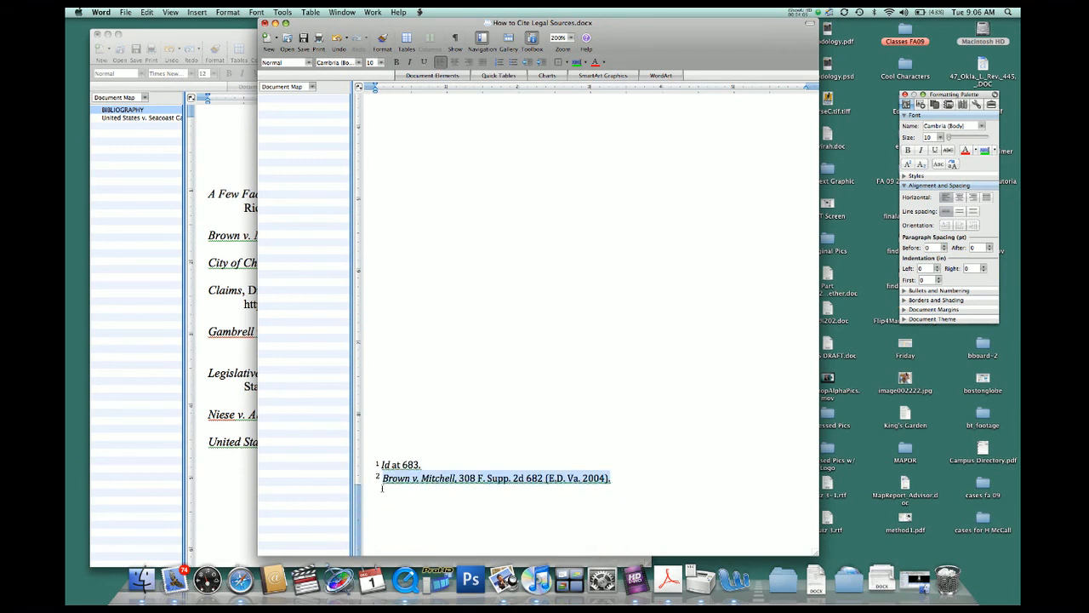
key("super+c")
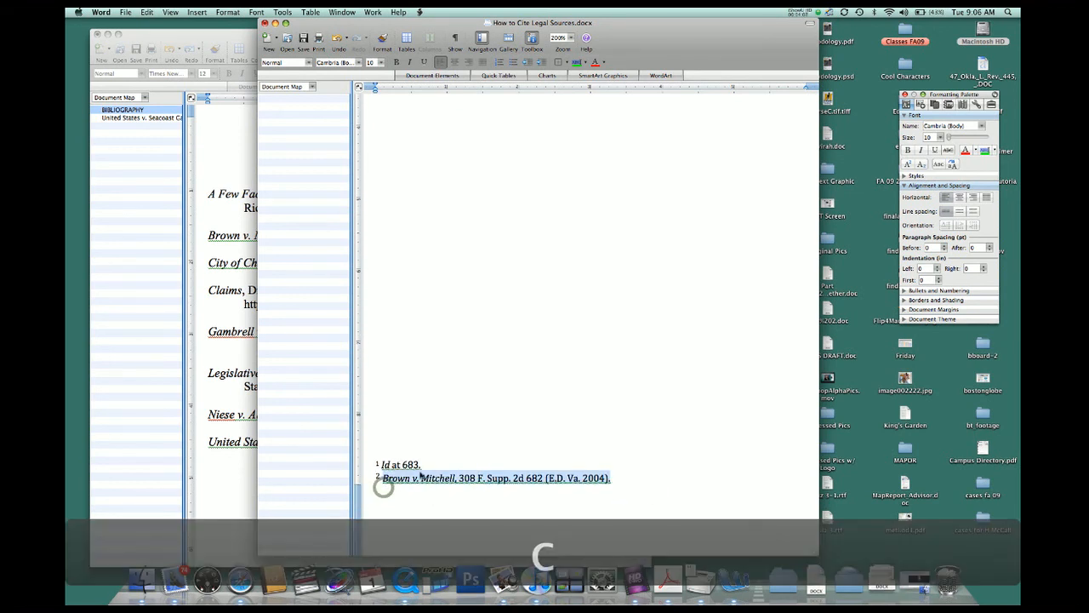
left_click_drag(421, 468, 384, 468)
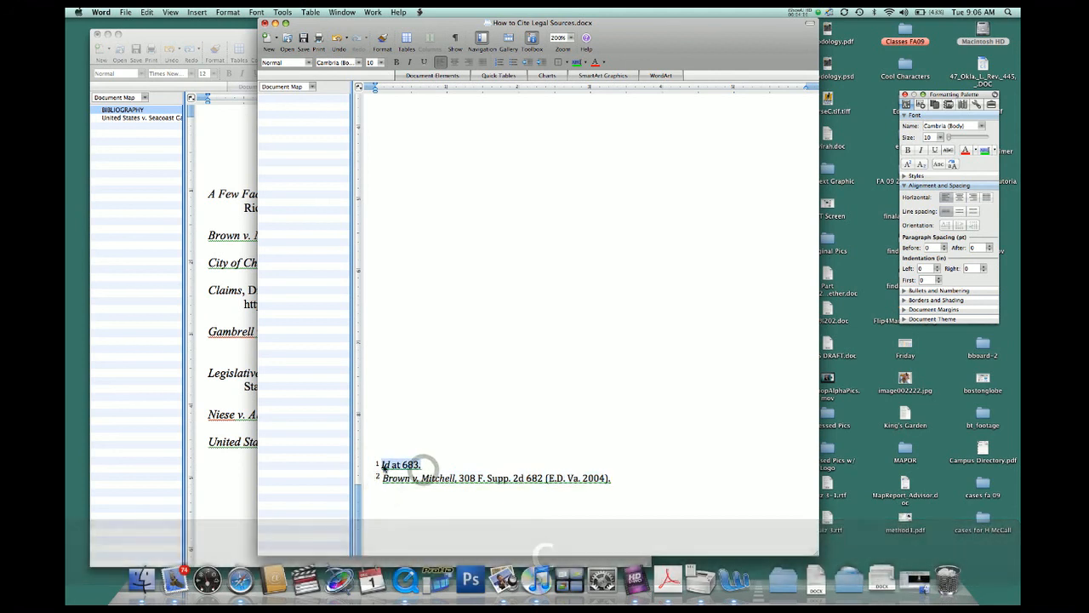
key("super+v")
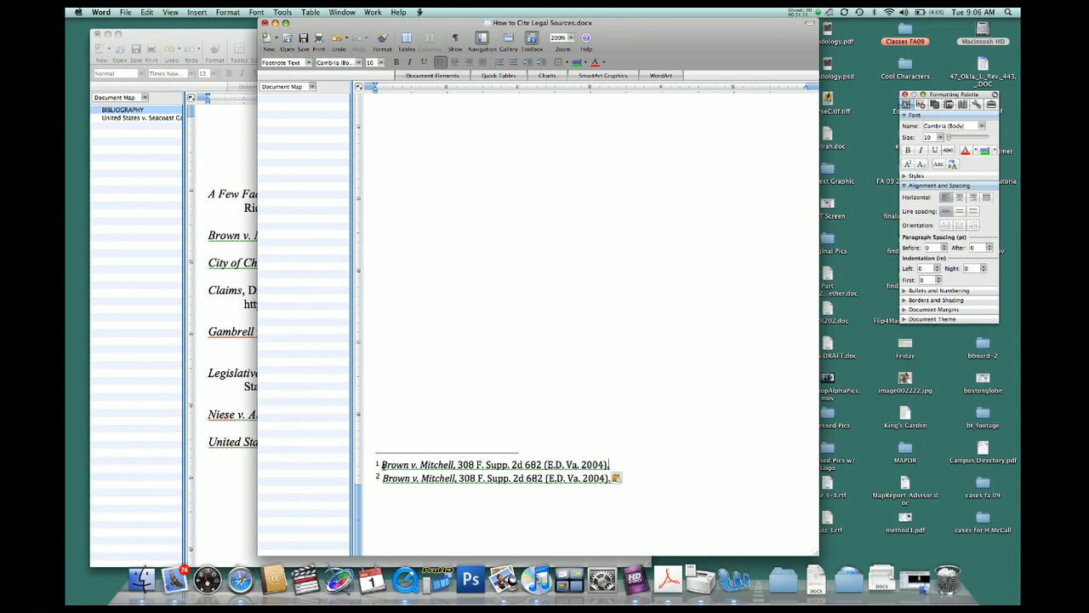
Replace the full citation in the second footnote with "Id."
left_click(653, 418)
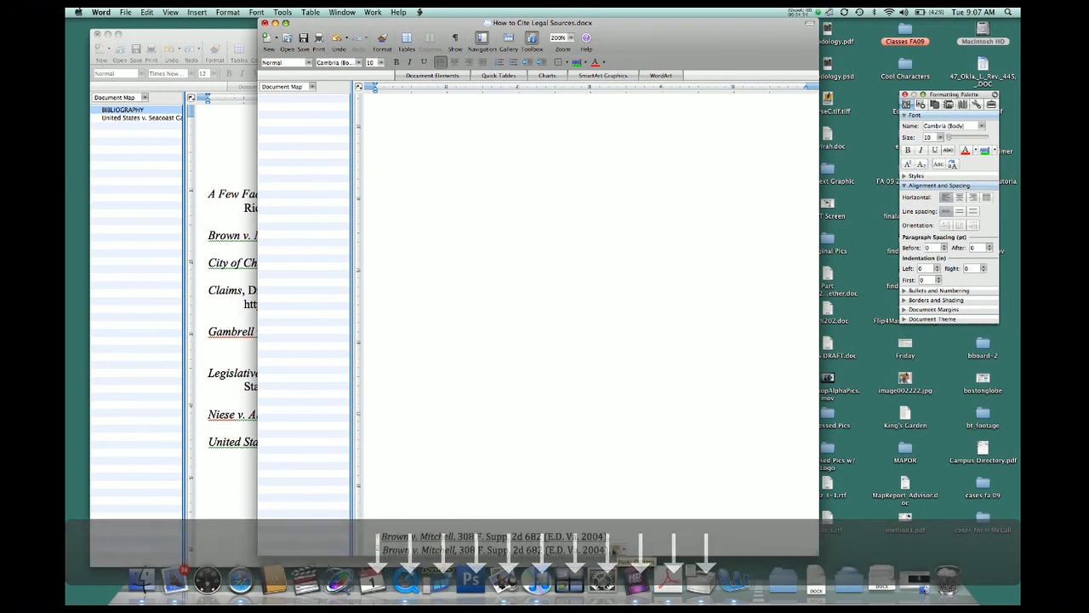
left_click(614, 549)
left_click(610, 549)
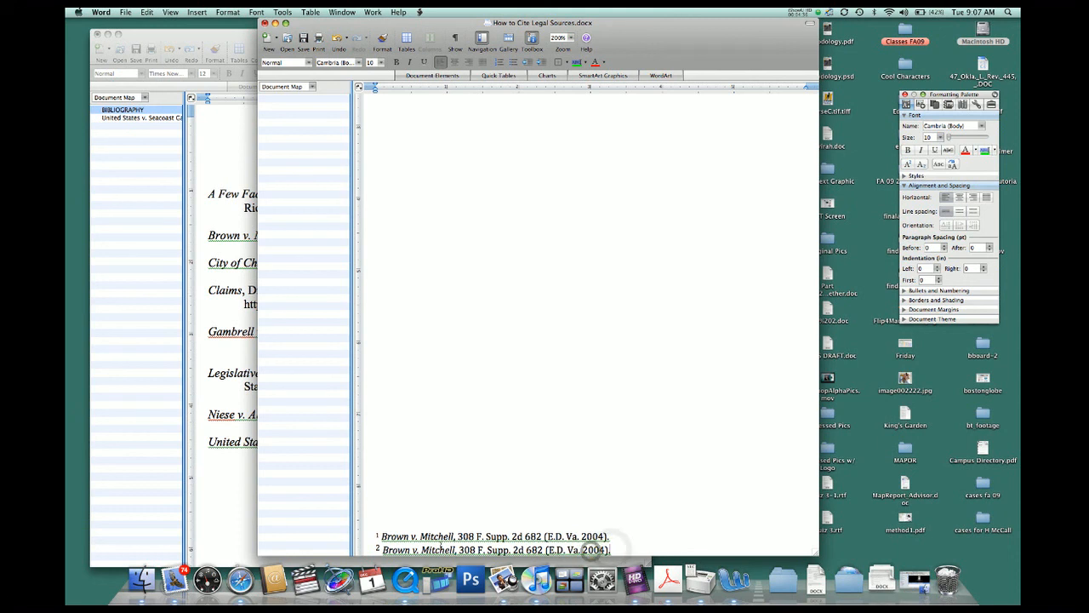
scroll(412, 551, "down", 2)
left_click(412, 551)
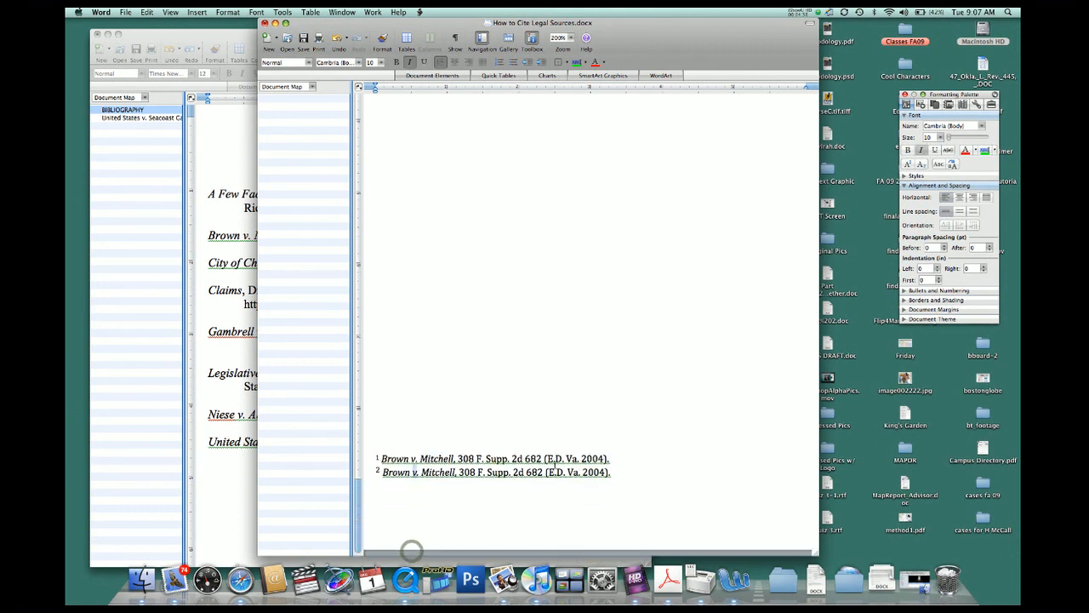
left_click_drag(608, 471, 411, 469)
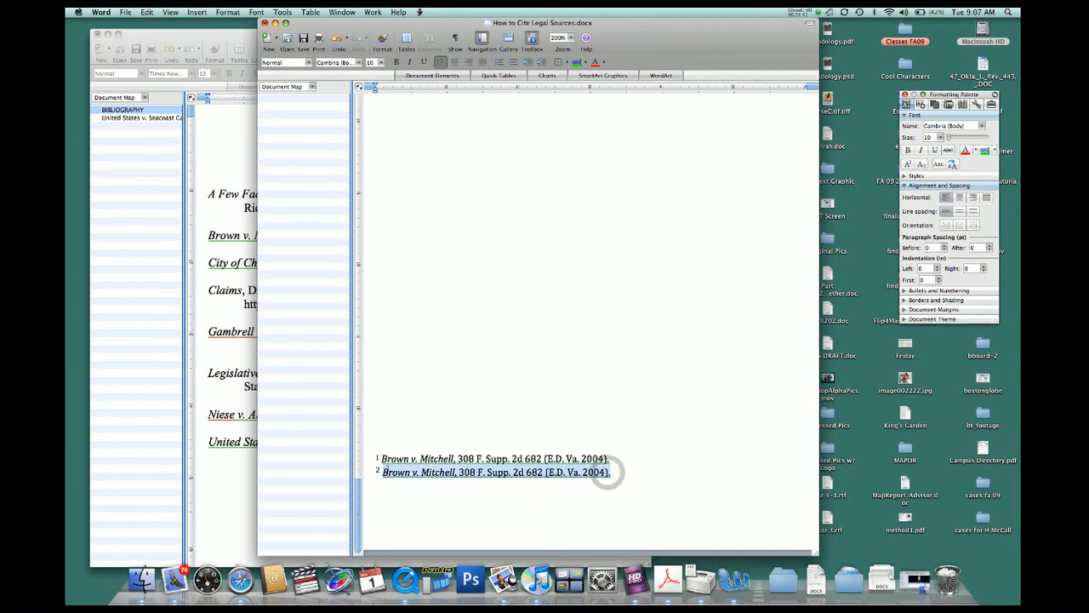
type("Id.")
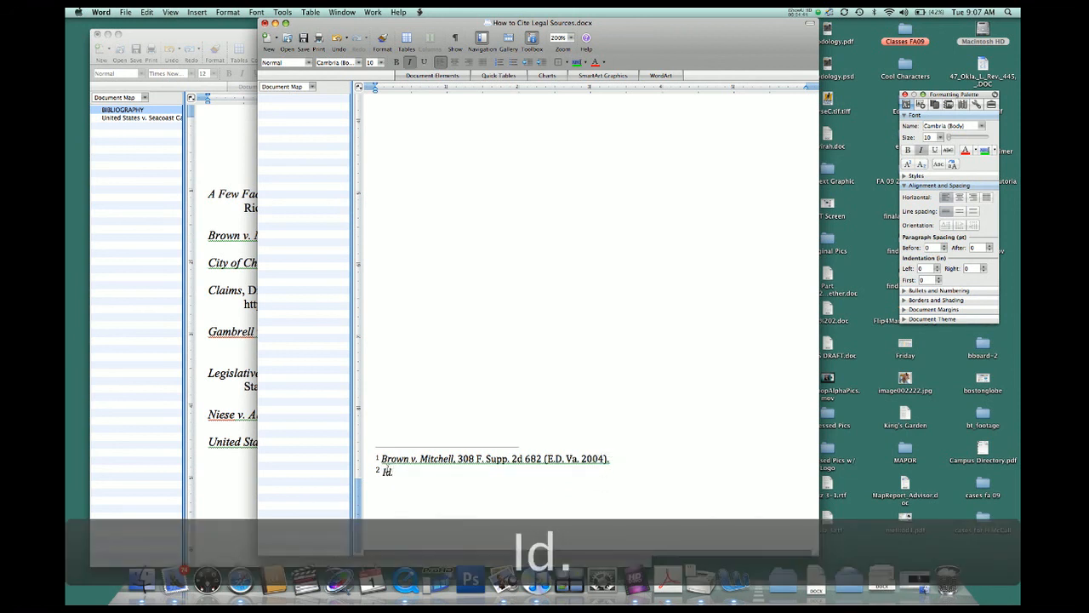